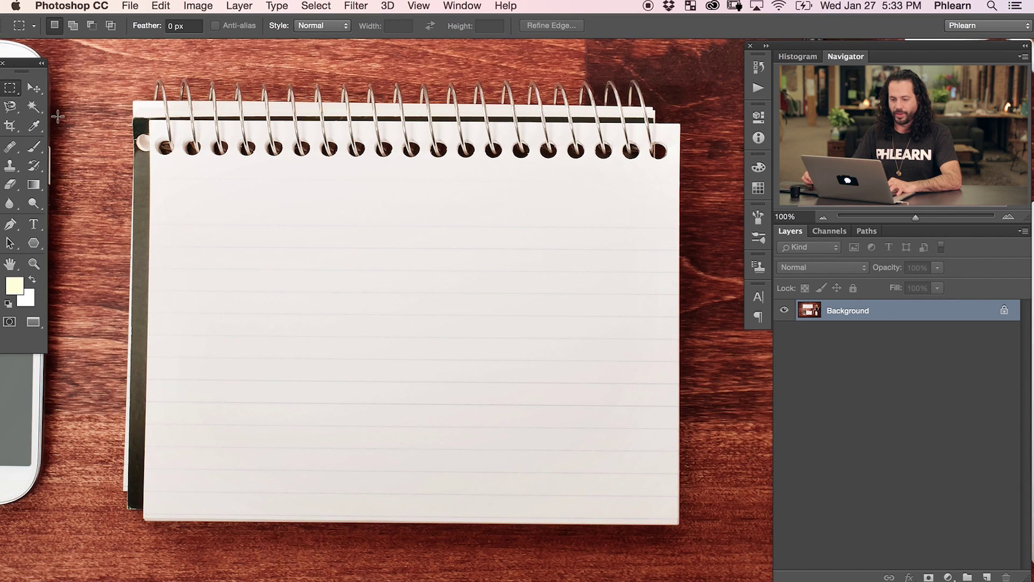
Try a Gaussian Blur with a 13.4-pixel radius on a rectangular selection covering the notepad's page, then cancel it and deselect.
left_click_drag(165, 187, 676, 518)
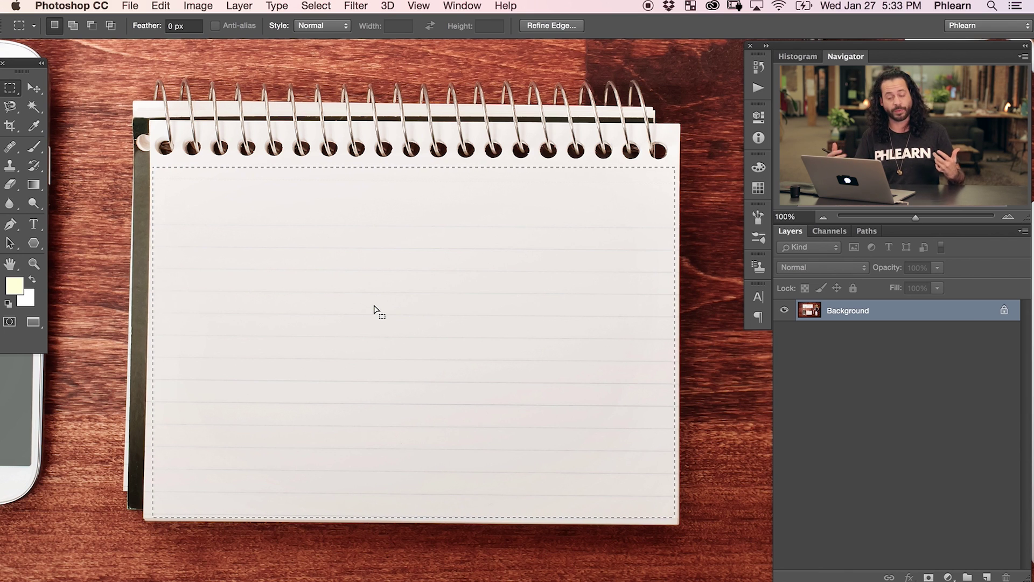
left_click(357, 6)
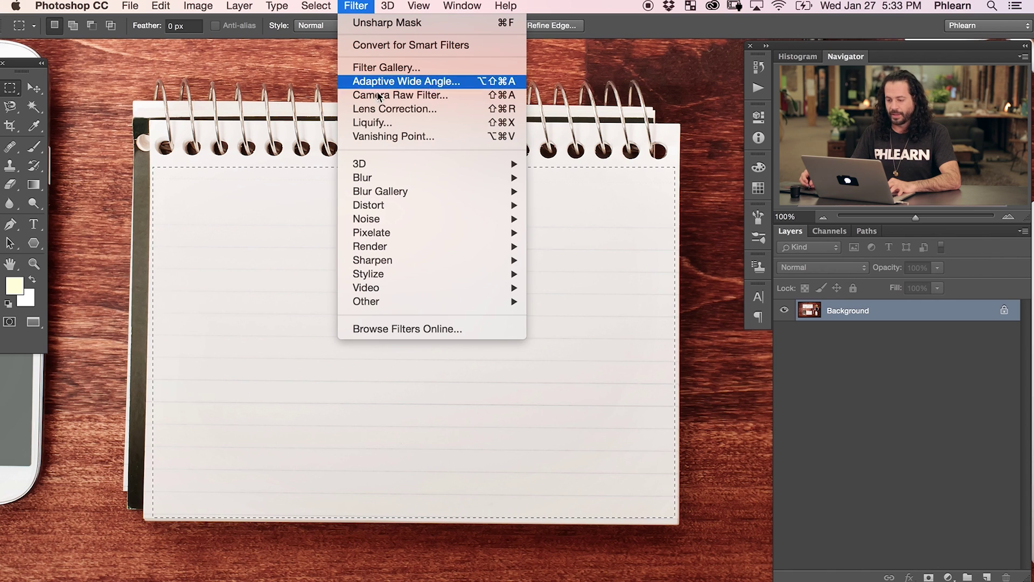
mouse_move(386, 178)
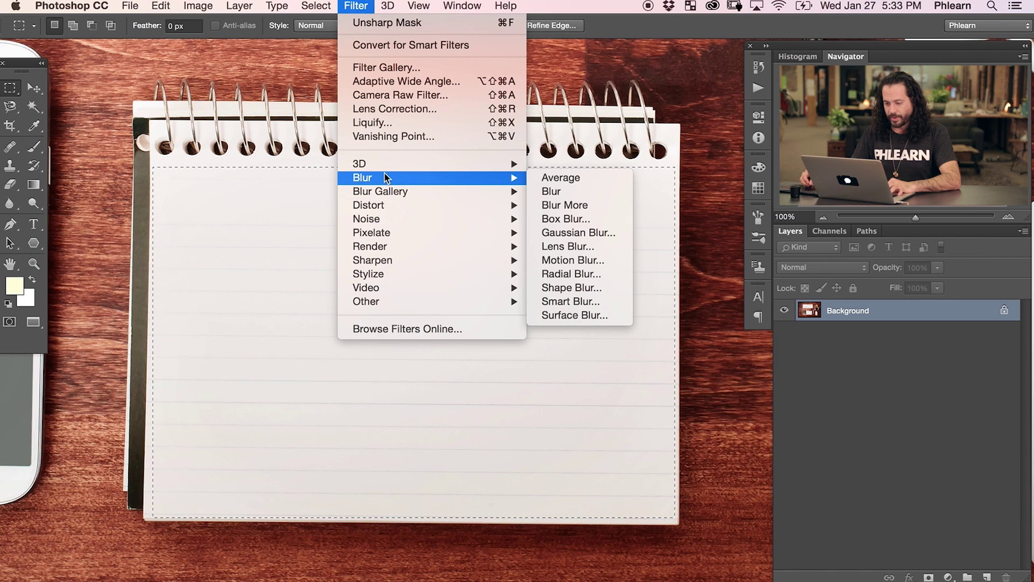
left_click(583, 233)
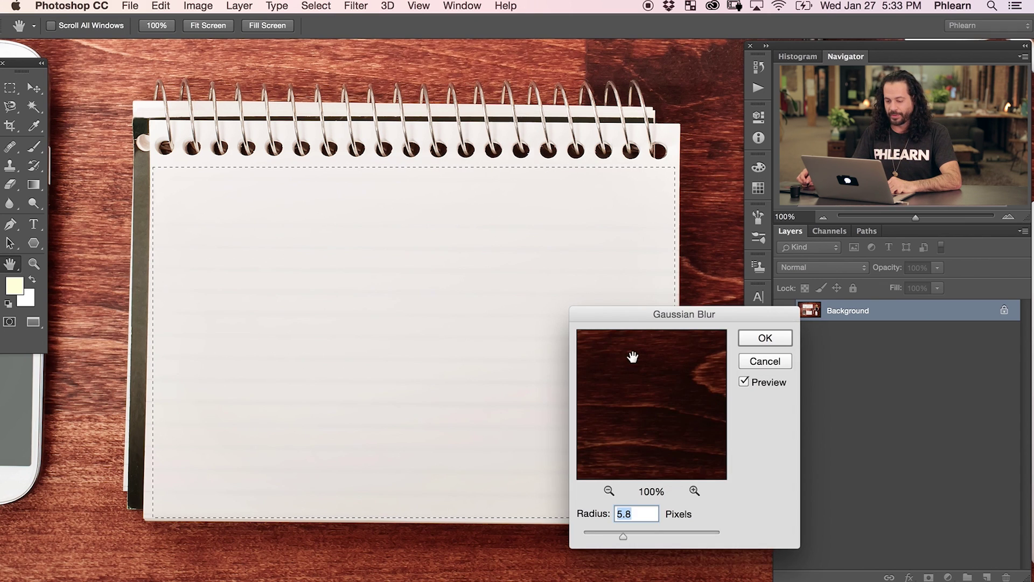
left_click(640, 536)
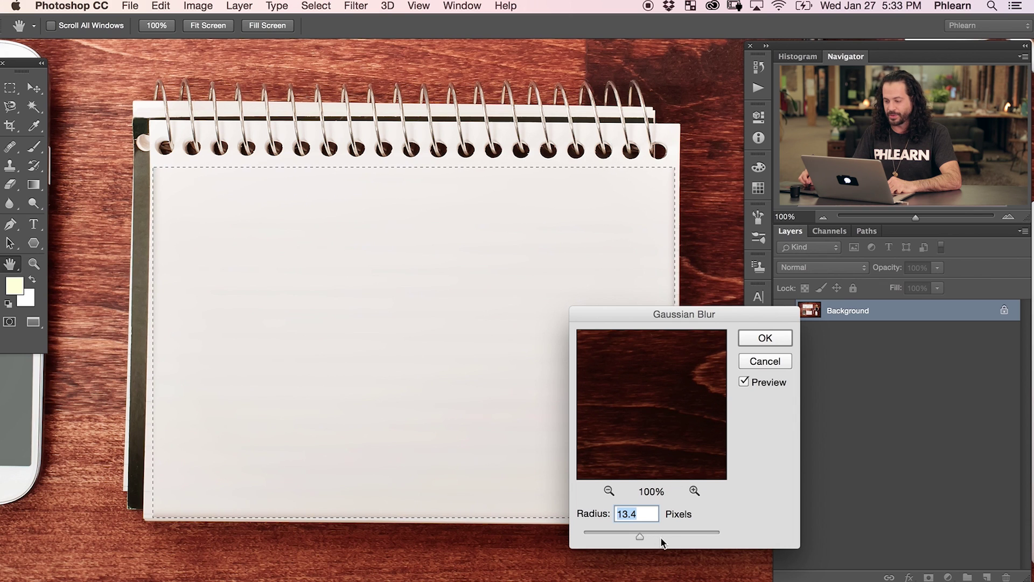
left_click(766, 361)
key("super+d")
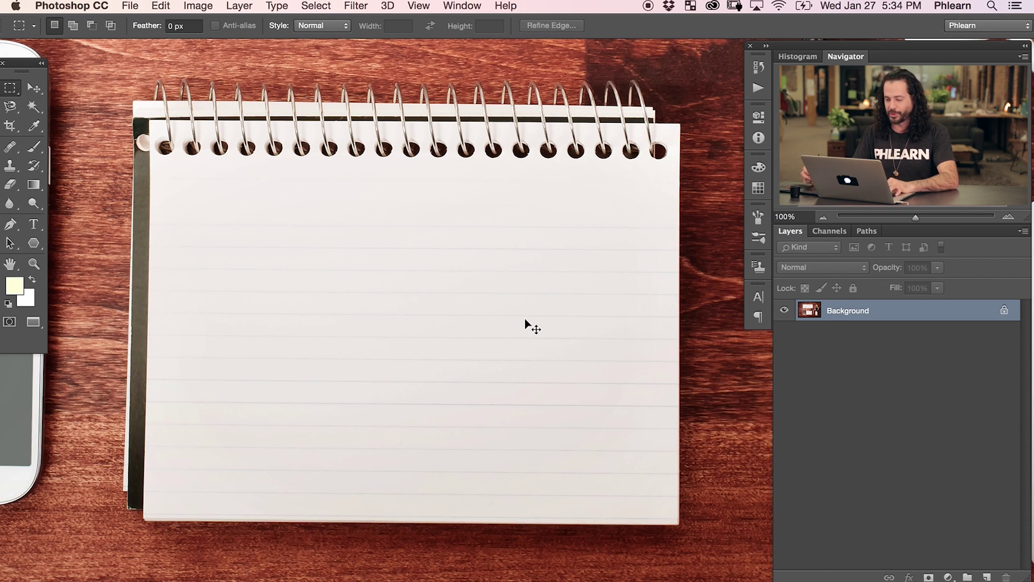
Open the keyboard shortcut settings for application menus and start editing the shortcut of the Gaussian Blur filter.
key("super+minus")
key("super+minus")
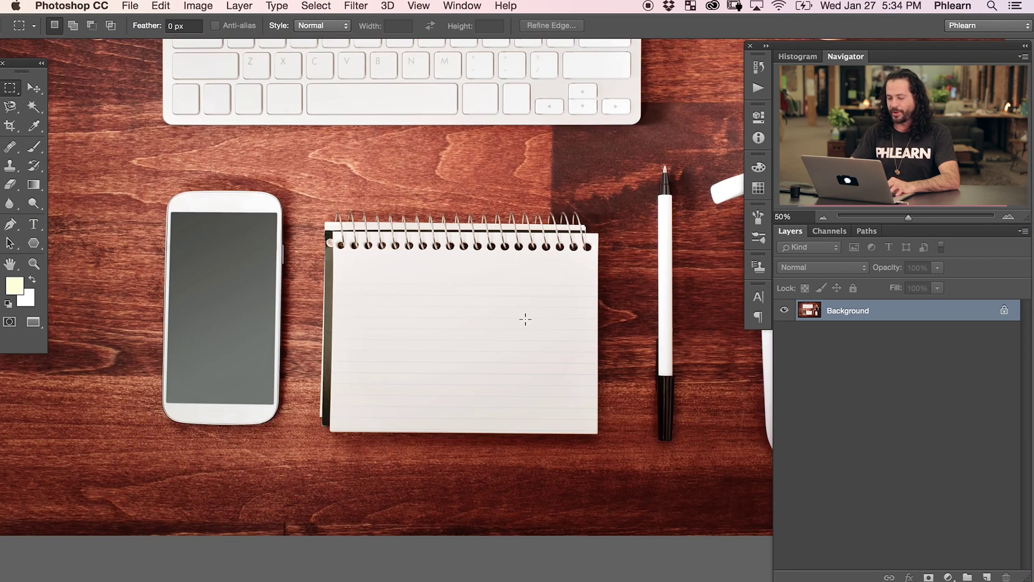
left_click_drag(431, 222, 455, 368)
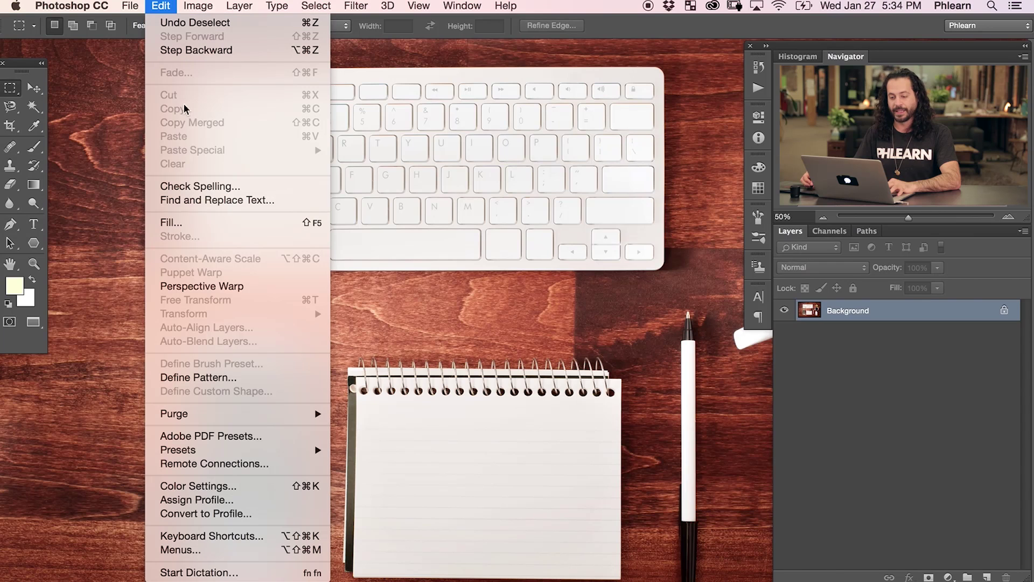
left_click(265, 538)
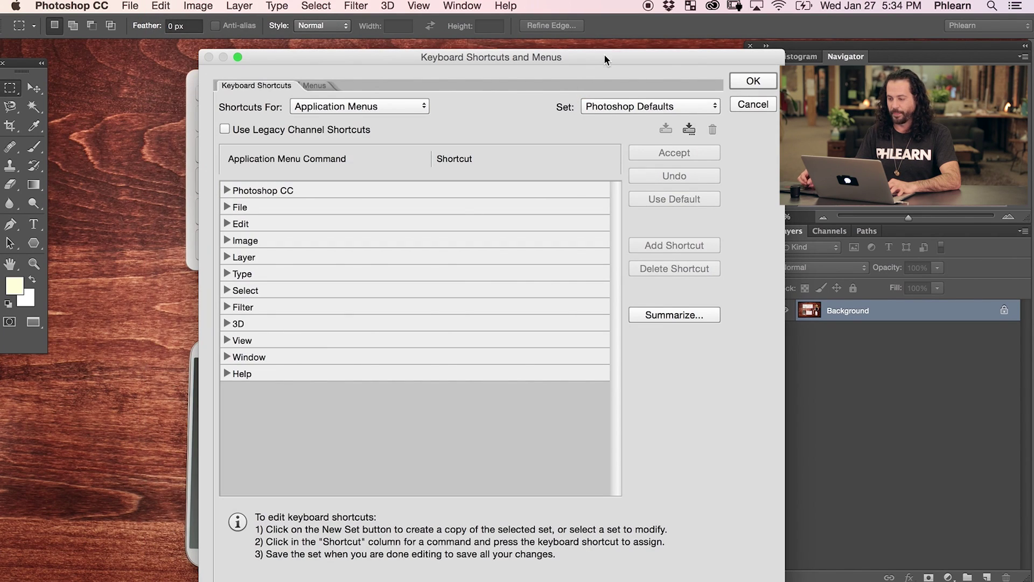
left_click_drag(604, 54, 529, 50)
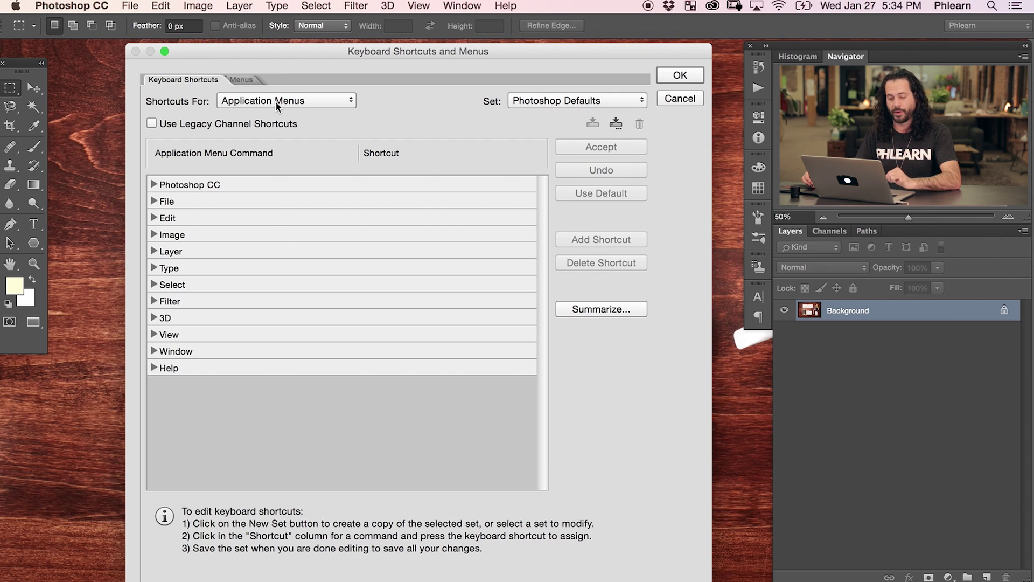
left_click(364, 9)
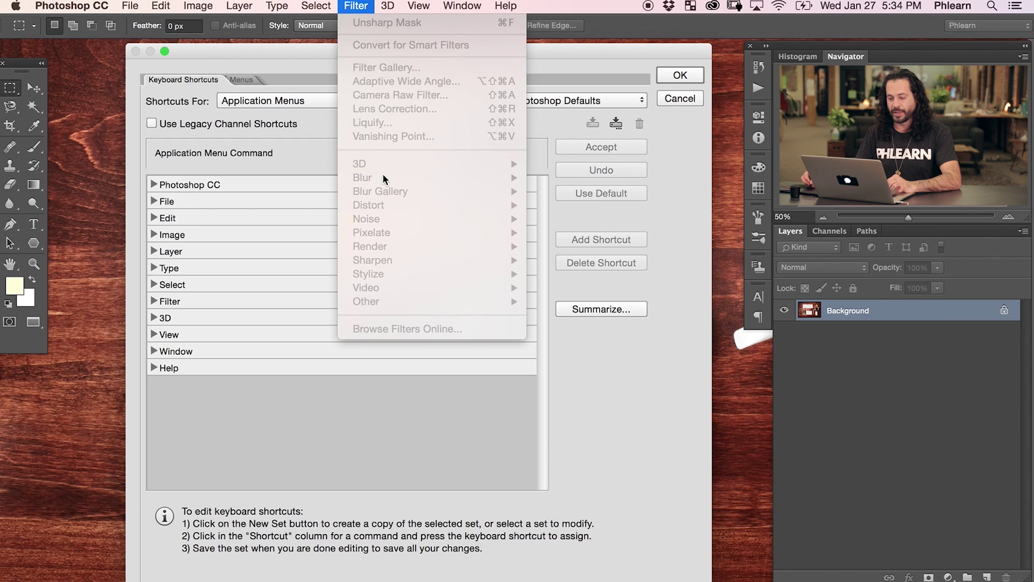
left_click(610, 352)
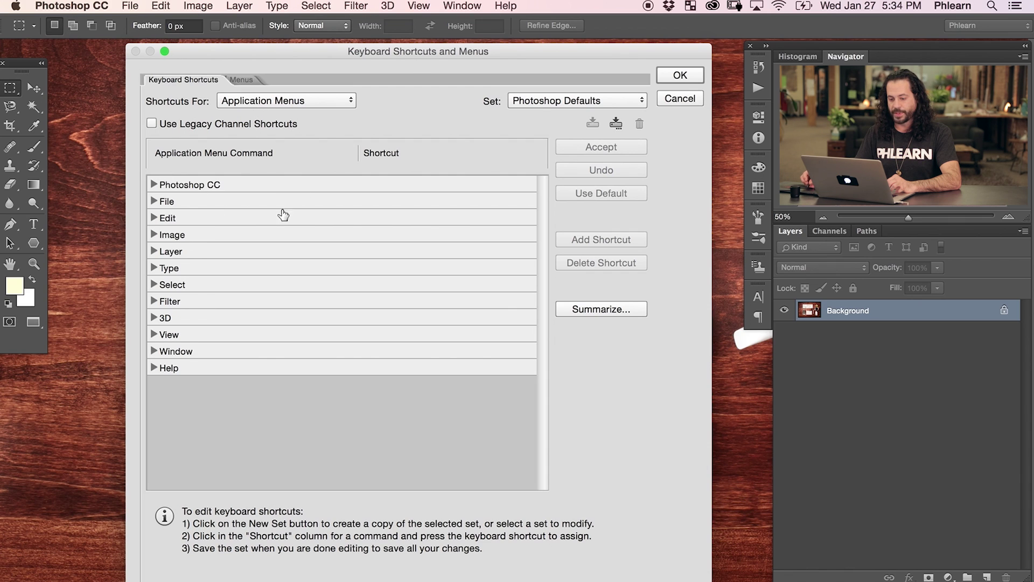
left_click(154, 301)
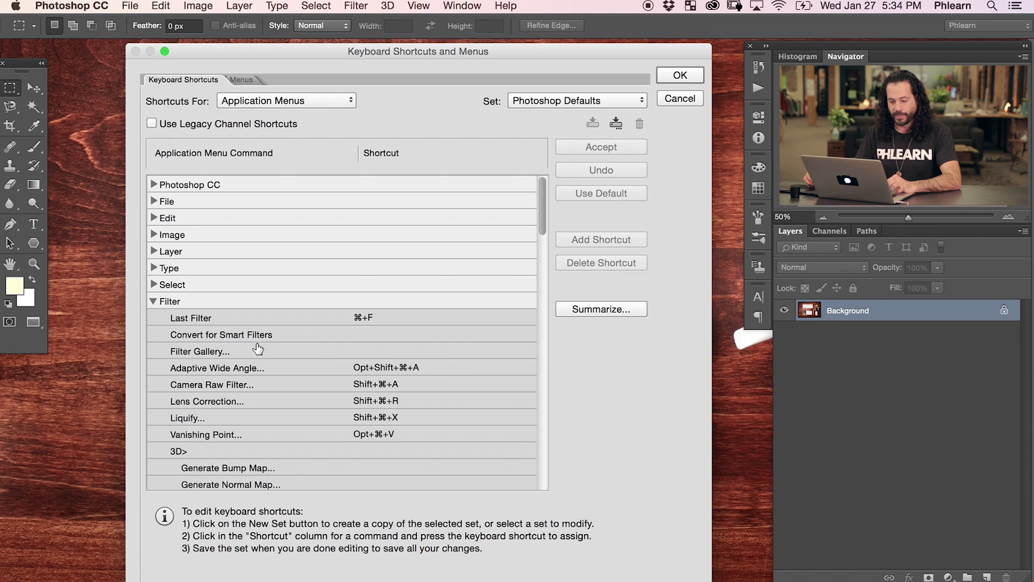
scroll(544, 232, "down", 5)
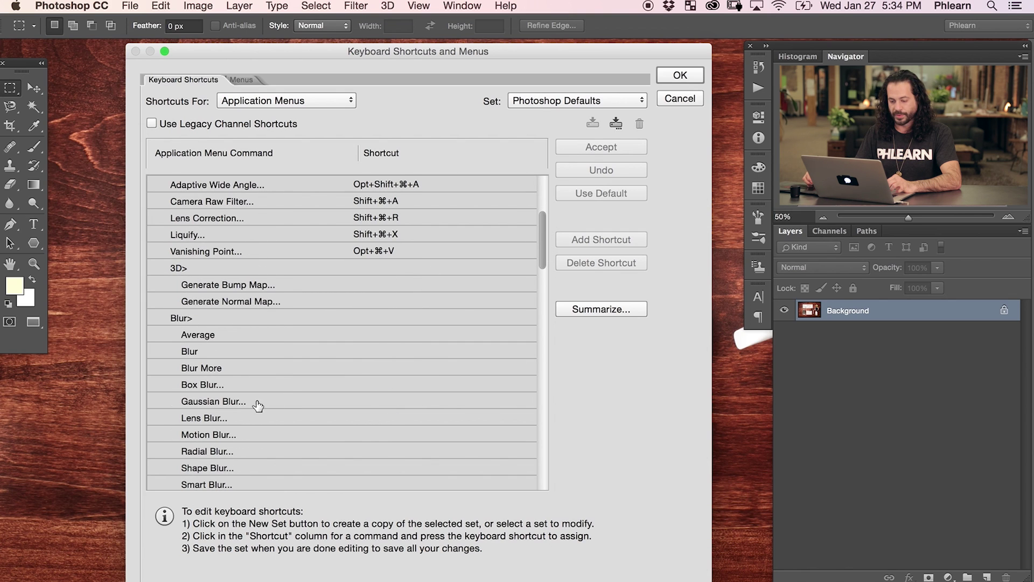
left_click(232, 407)
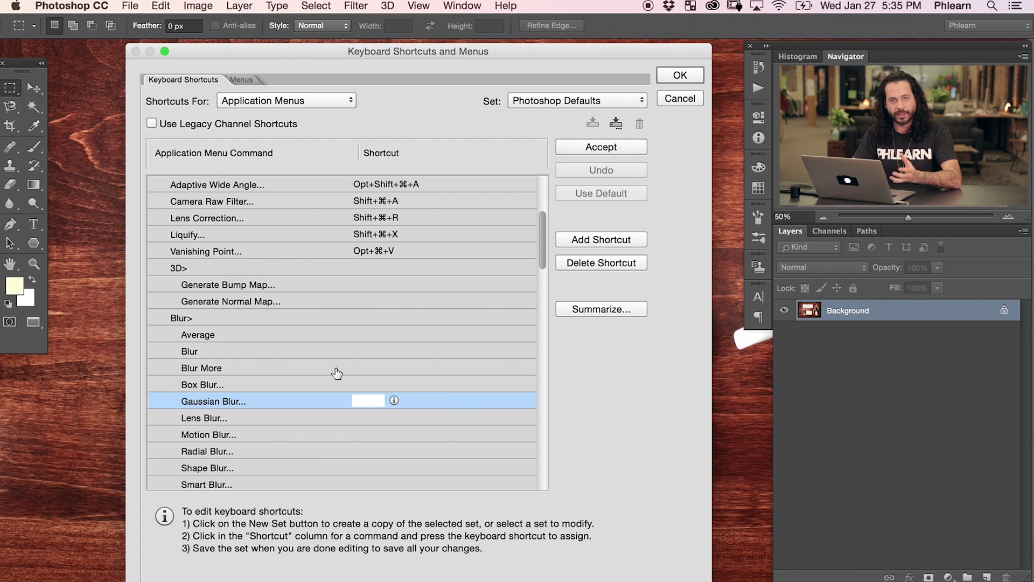
Try G, ⌘+G and ⌘+A as the shortcut for Gaussian Blur.
key("g")
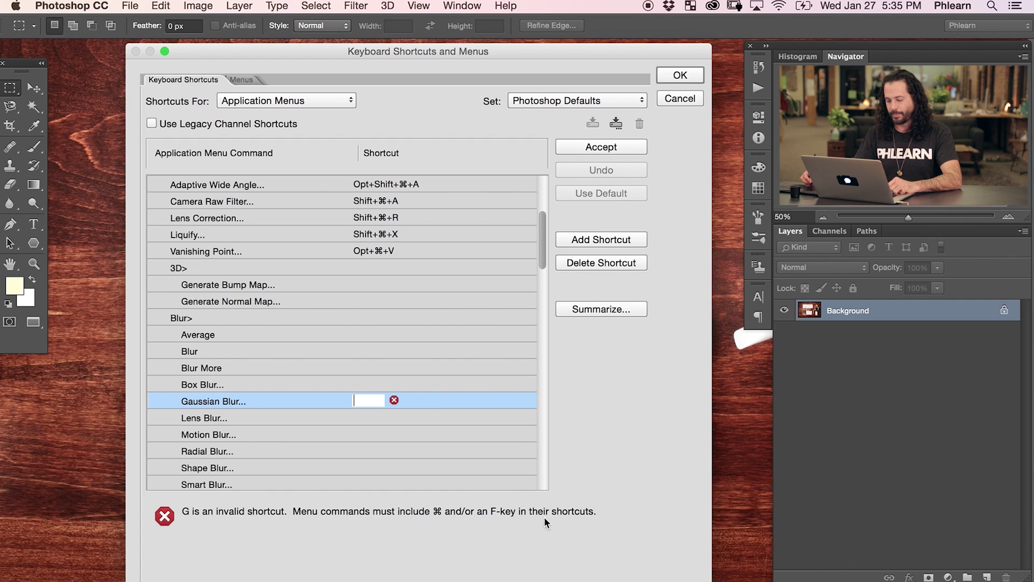
key("super+g")
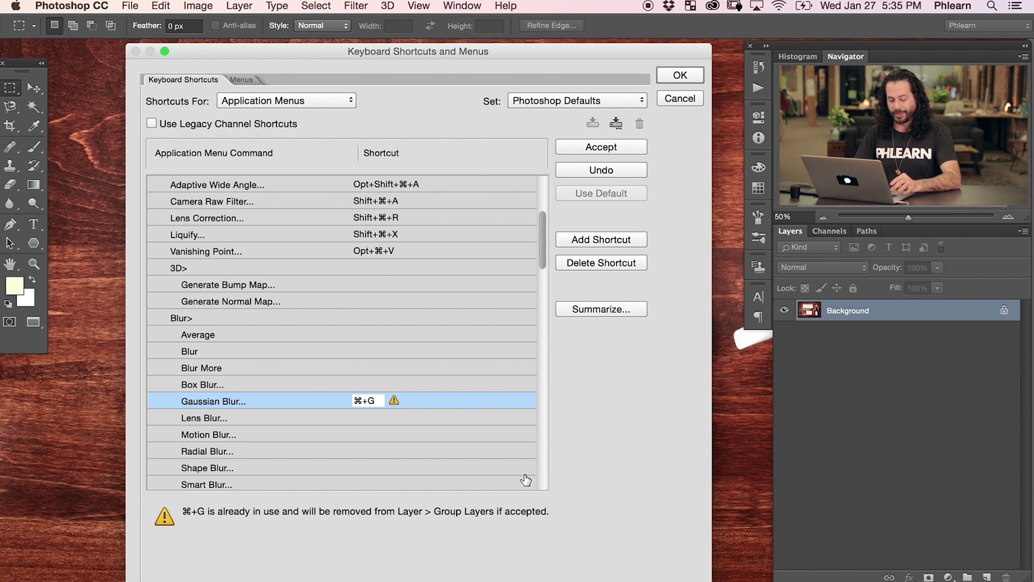
key("super+a")
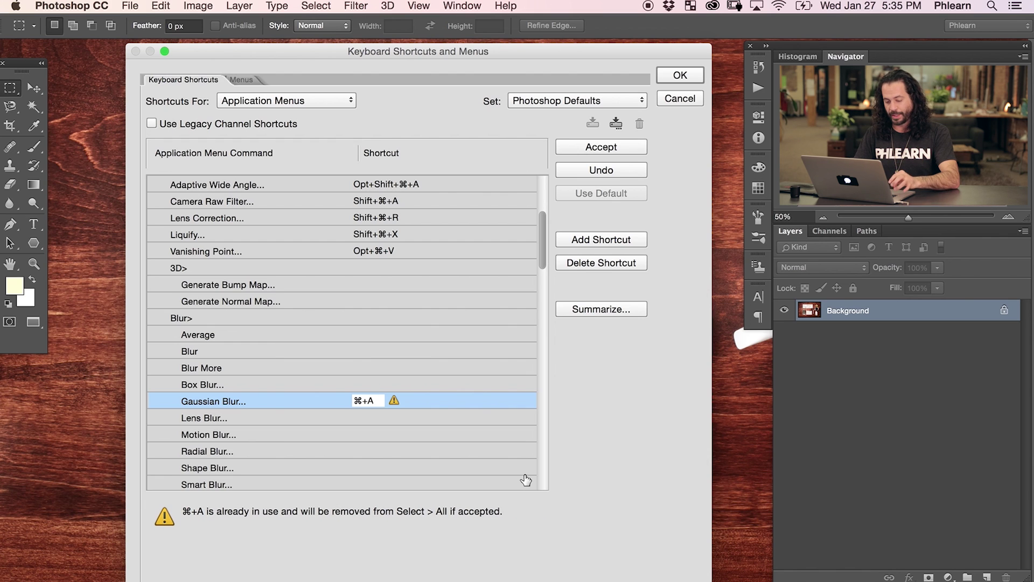
Assign Opt+Shift+⌘+G as the shortcut for Gaussian Blur, accept it and save the shortcut settings.
key("BackSpace")
key("alt")
key("alt+shift+super+g")
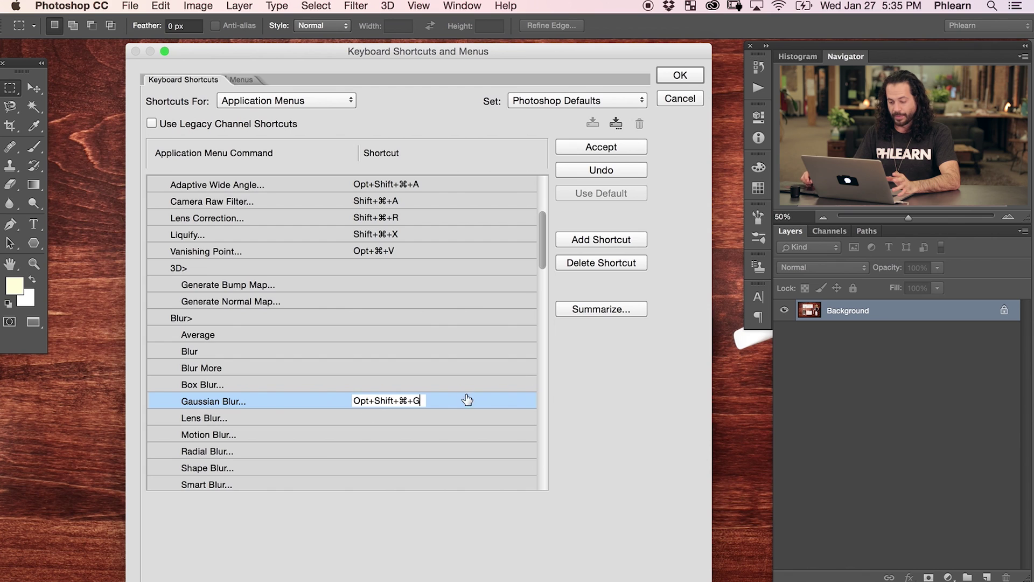
left_click(602, 146)
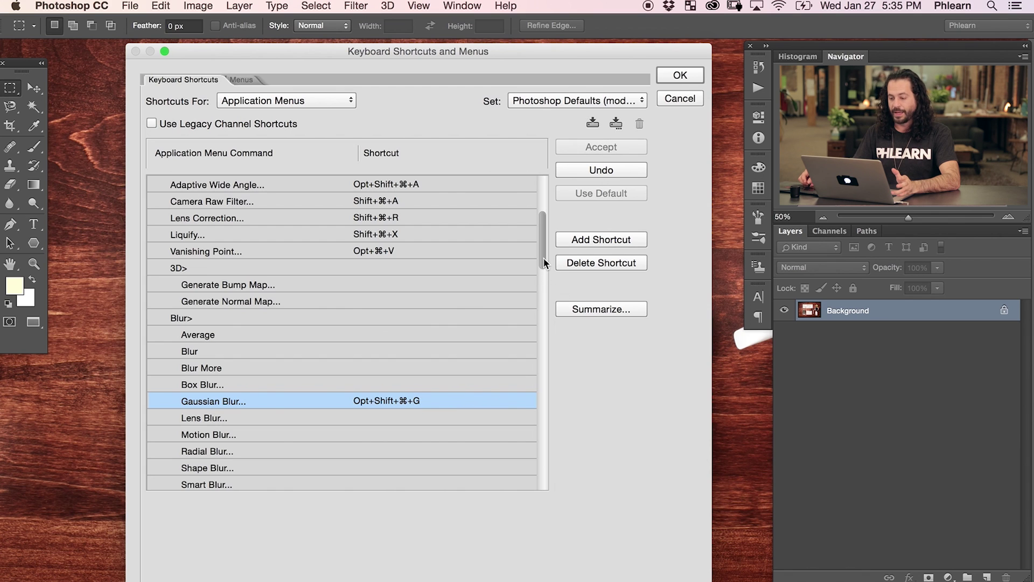
scroll(541, 251, "up", 3)
scroll(544, 245, "down", 2)
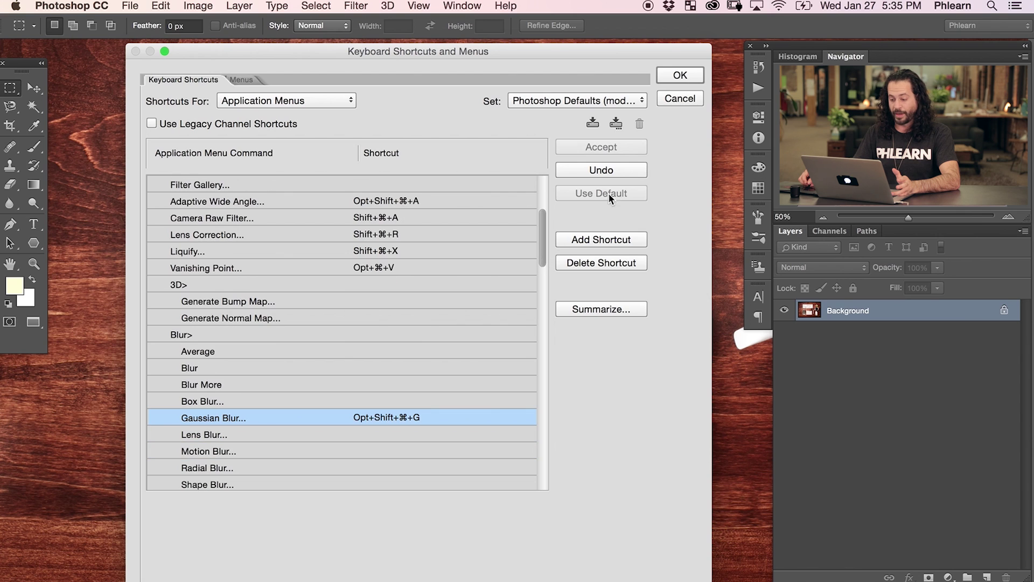
left_click(681, 77)
Duplicate the Background layer and try a Gaussian Blur with a 76.6-pixel radius on the copy, cancelling the filter.
key("super+j")
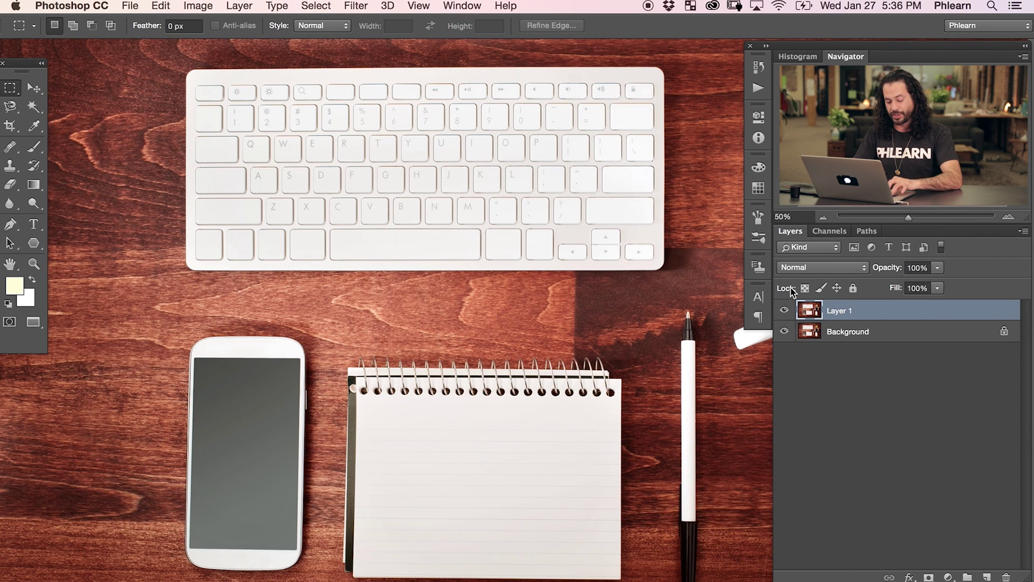
key("super+shift+g")
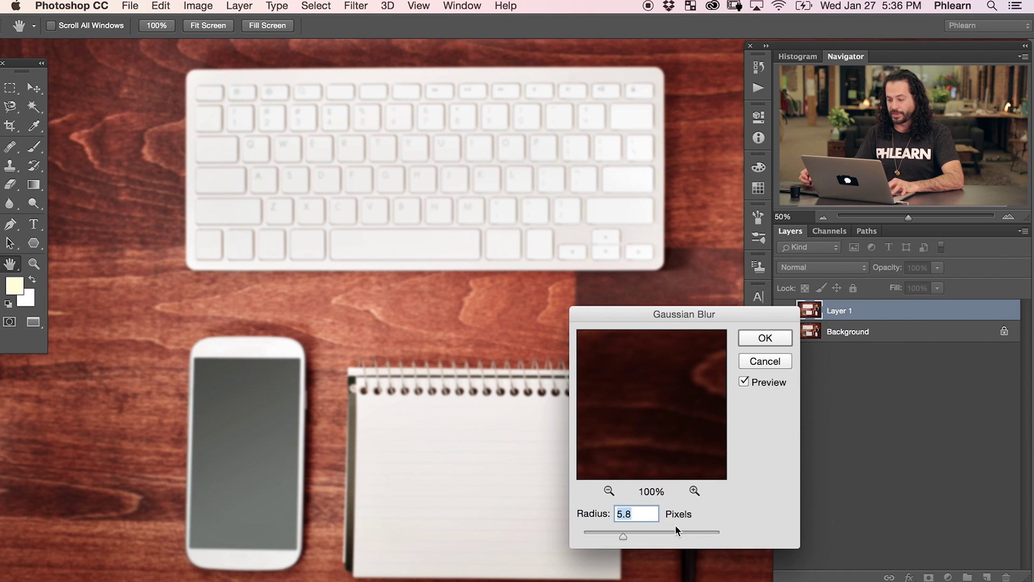
left_click_drag(647, 536, 667, 535)
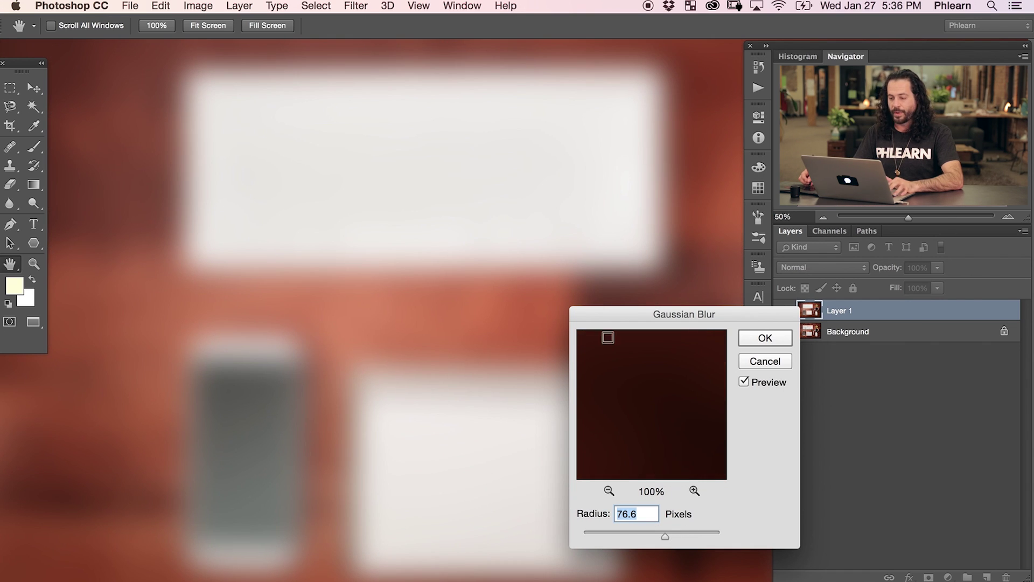
key("Escape")
key("m")
scroll(583, 461, "right", 3)
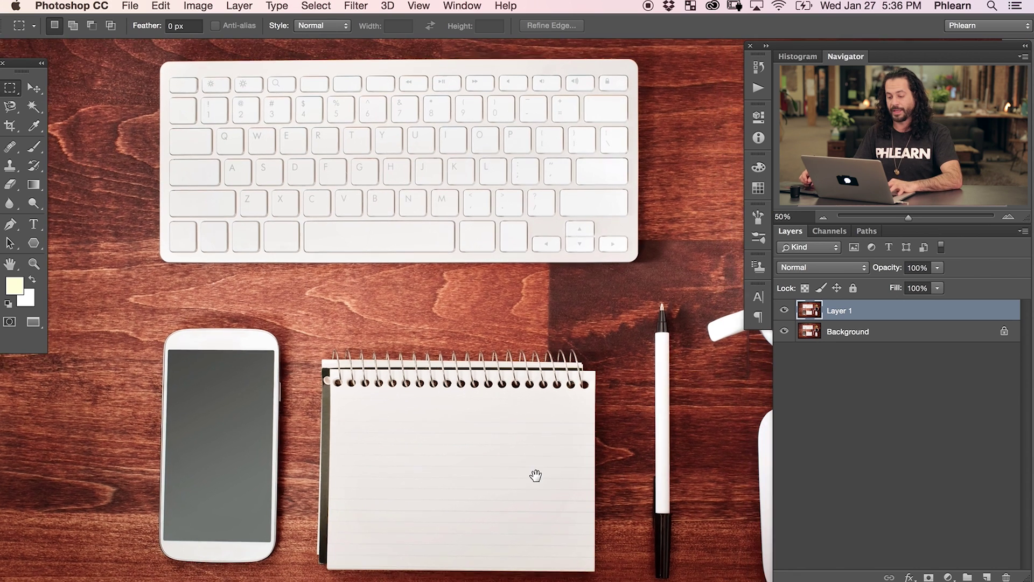
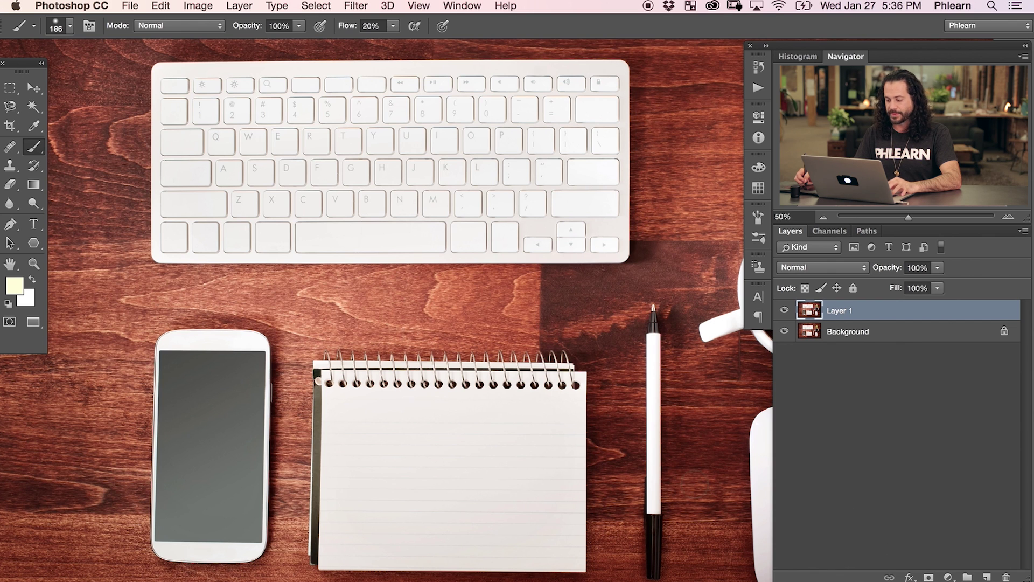
Assign Opt+Shift+⌘+M to the Layer Mask Reveal All command, leave the Edit Menus command without a shortcut, and save the shortcut settings.
left_click(160, 6)
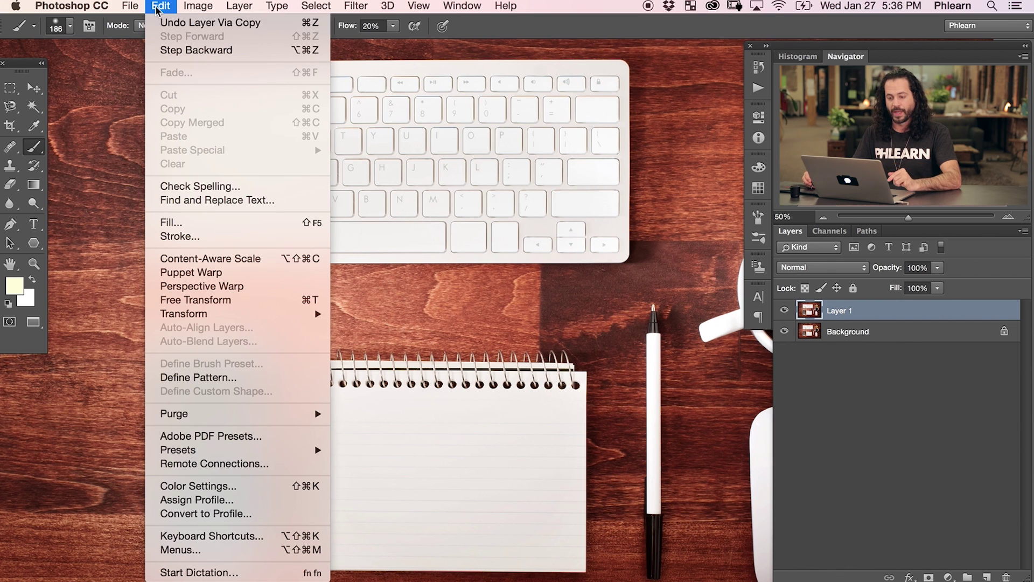
left_click(247, 537)
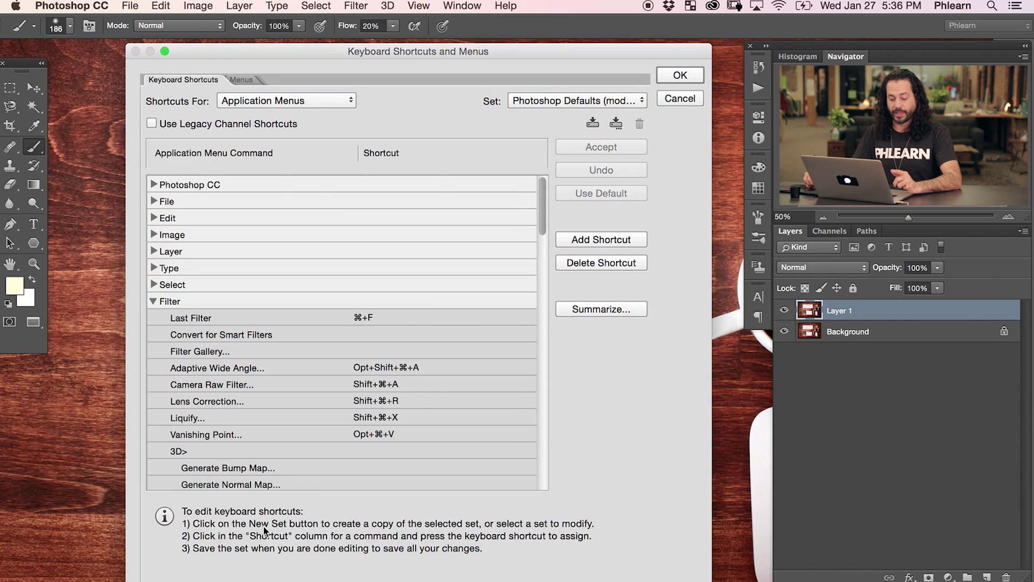
left_click(154, 301)
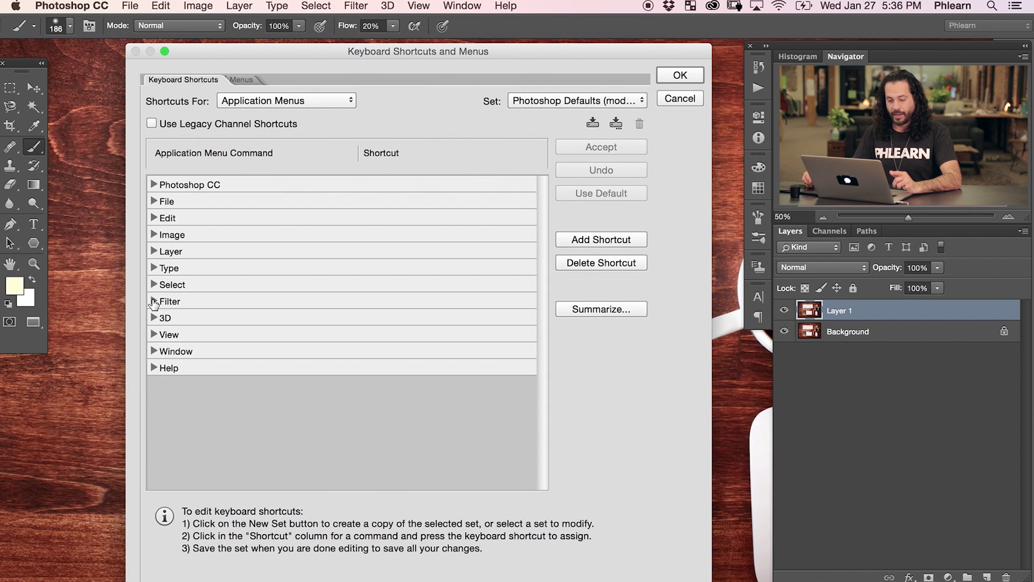
left_click(155, 252)
left_click_drag(543, 192, 544, 302)
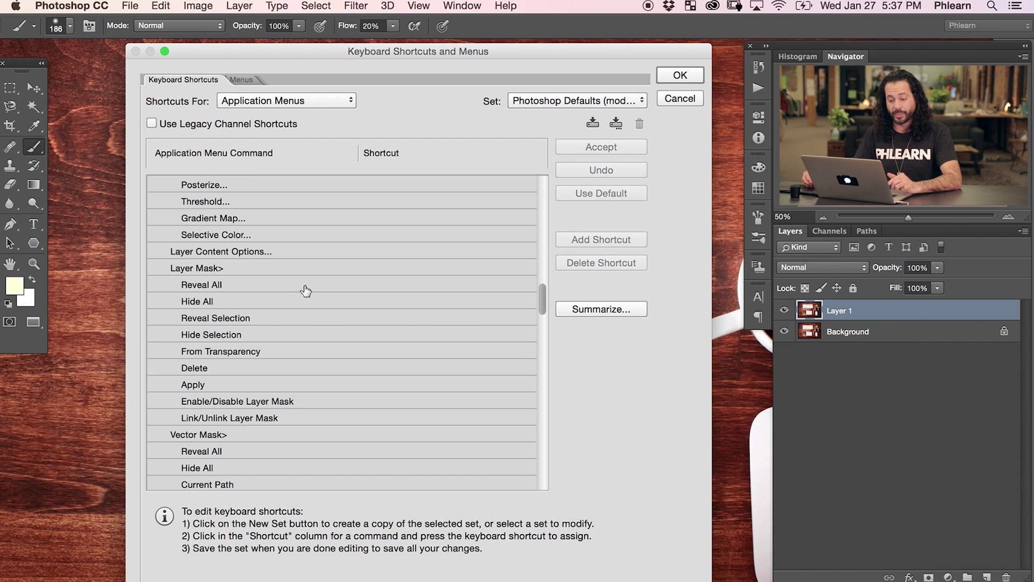
left_click(373, 285)
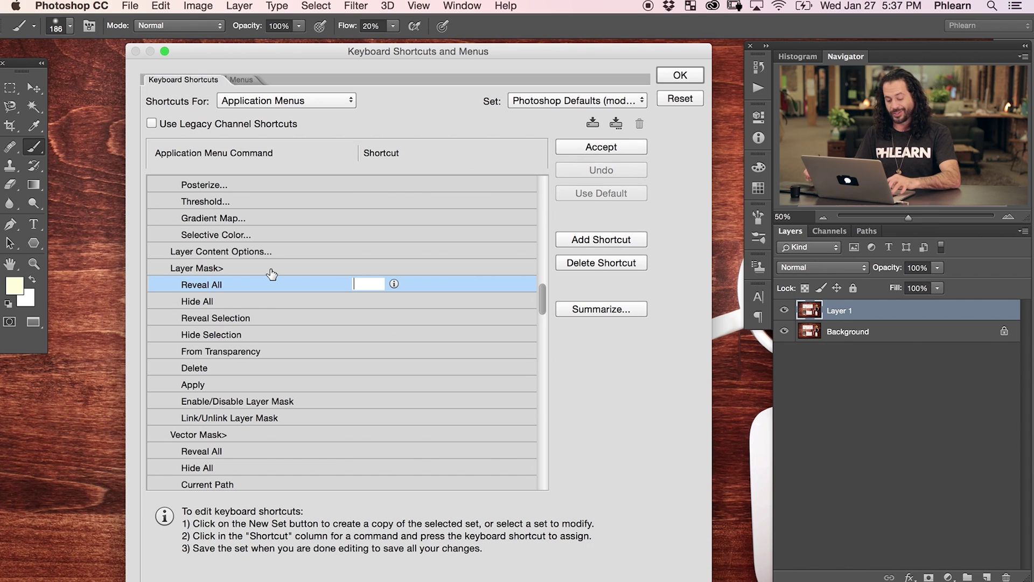
key("alt+shift+super+m")
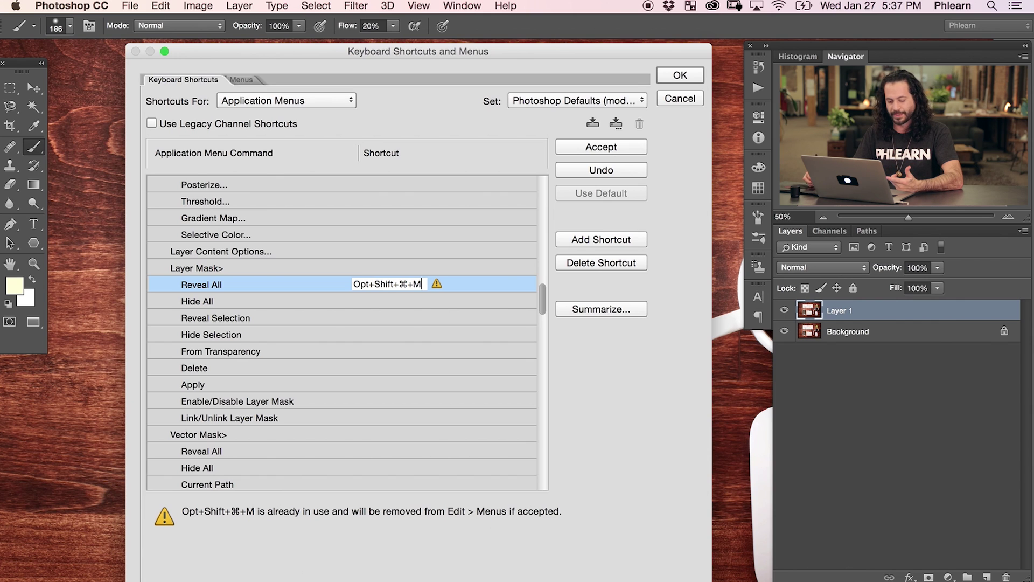
key("Return")
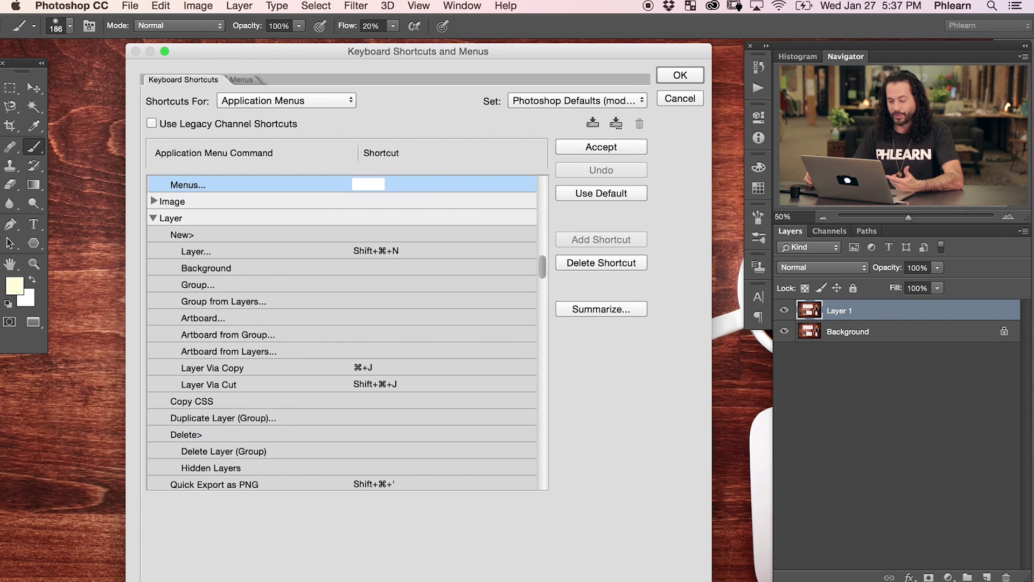
left_click(610, 149)
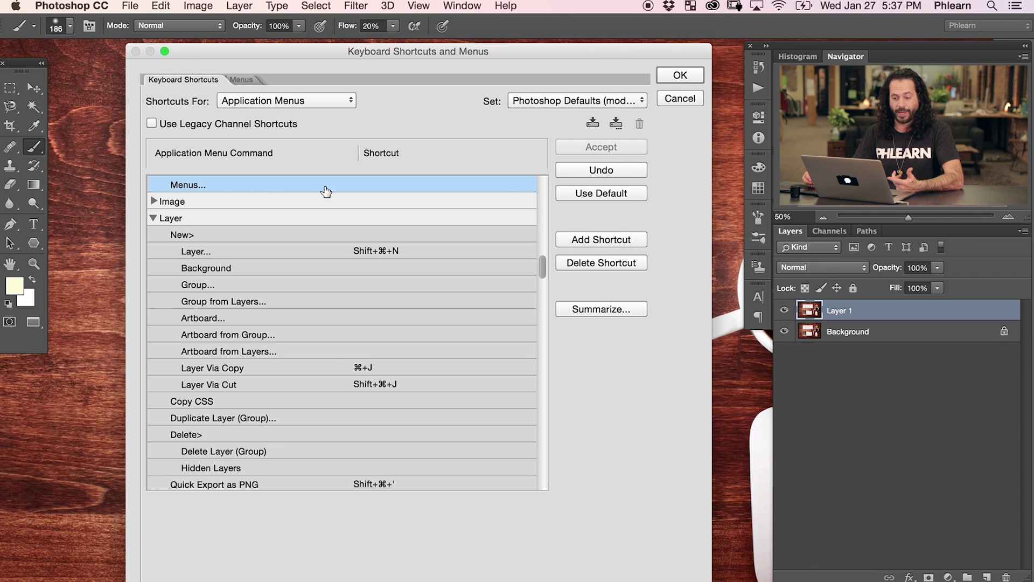
left_click(687, 76)
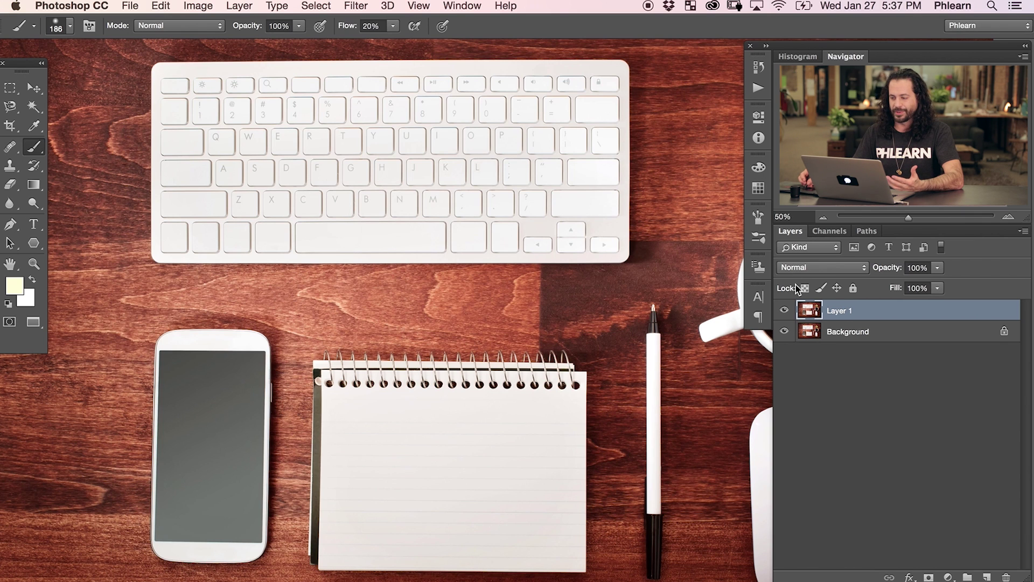
Add a Reveal All layer mask to Layer 1, then open the keyboard shortcut settings with the Edit and Layer command groups collapsed.
left_click(820, 315)
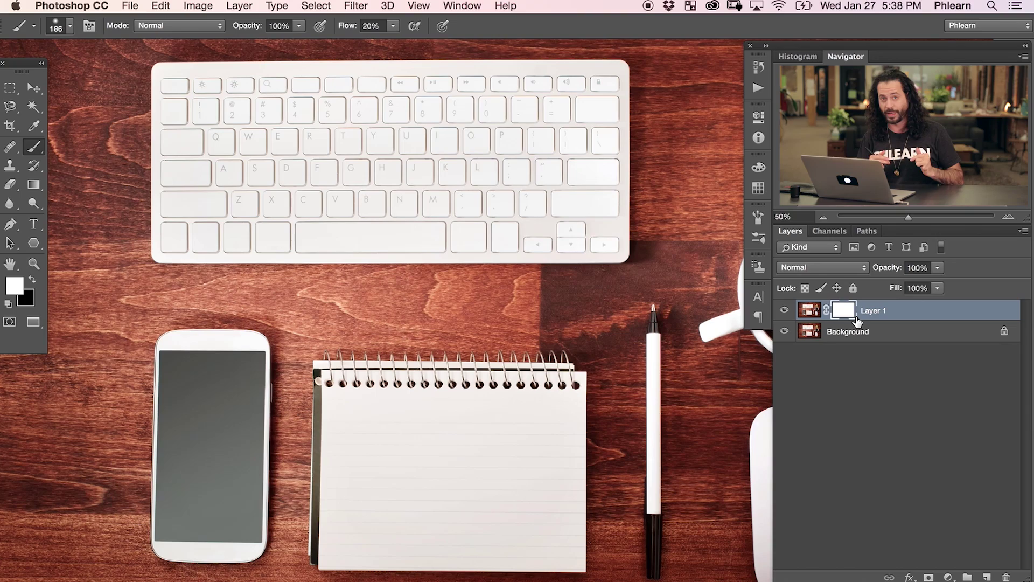
left_click(157, 8)
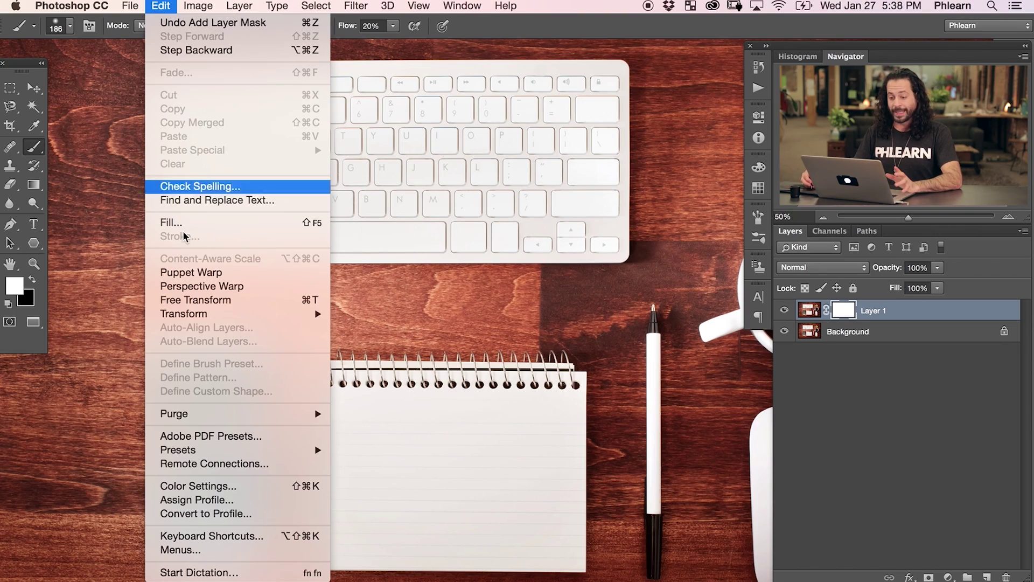
left_click(238, 535)
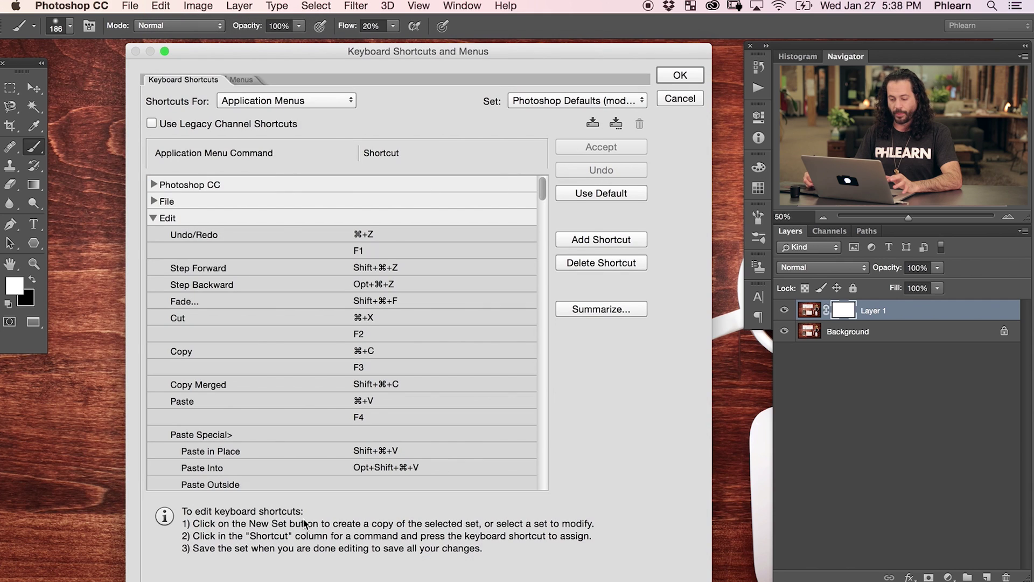
left_click(155, 219)
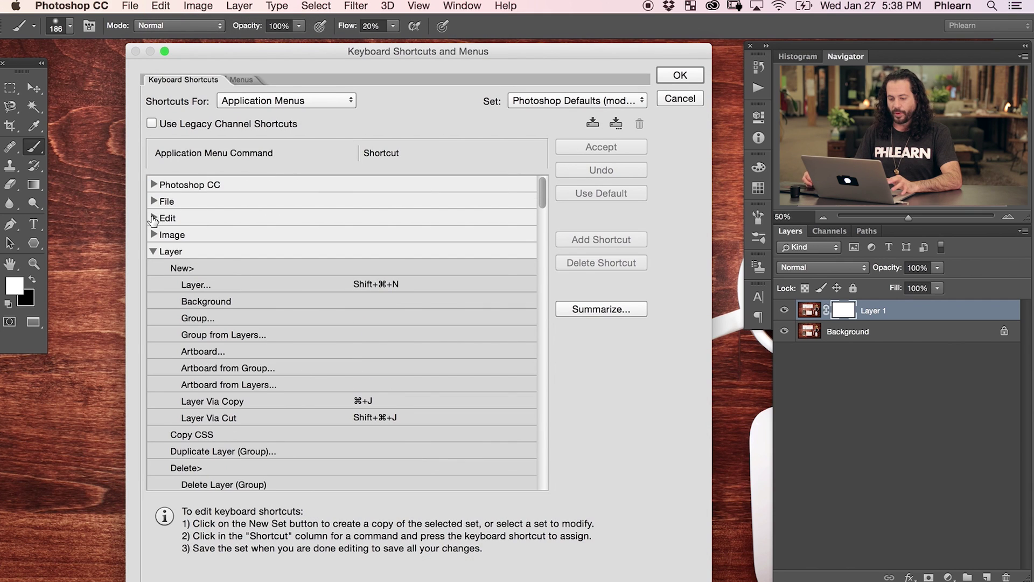
left_click(153, 253)
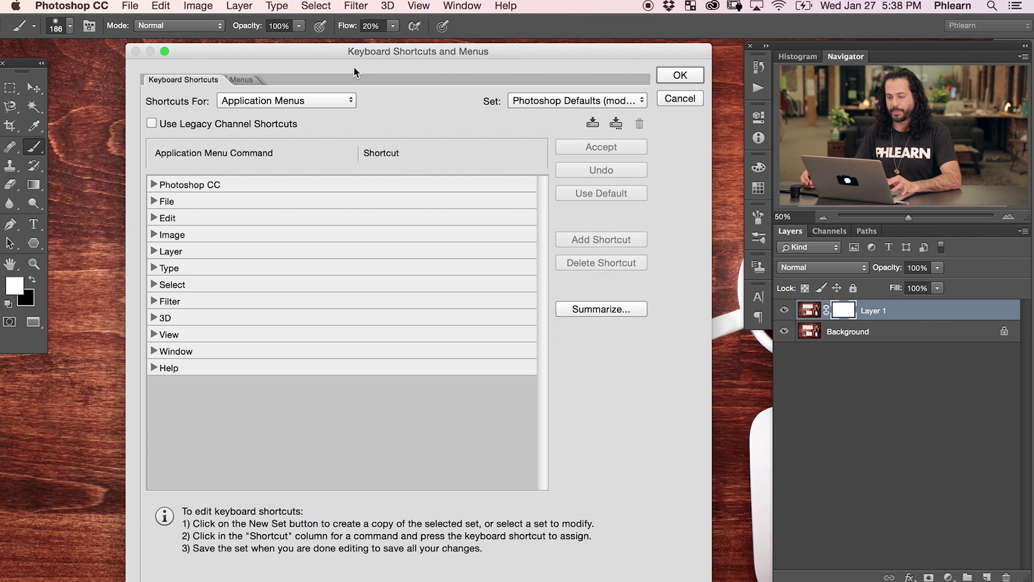
Show the shortcuts for Panel Menus and examine the commands listed under Brushes and Layers.
left_click(286, 101)
left_click(292, 111)
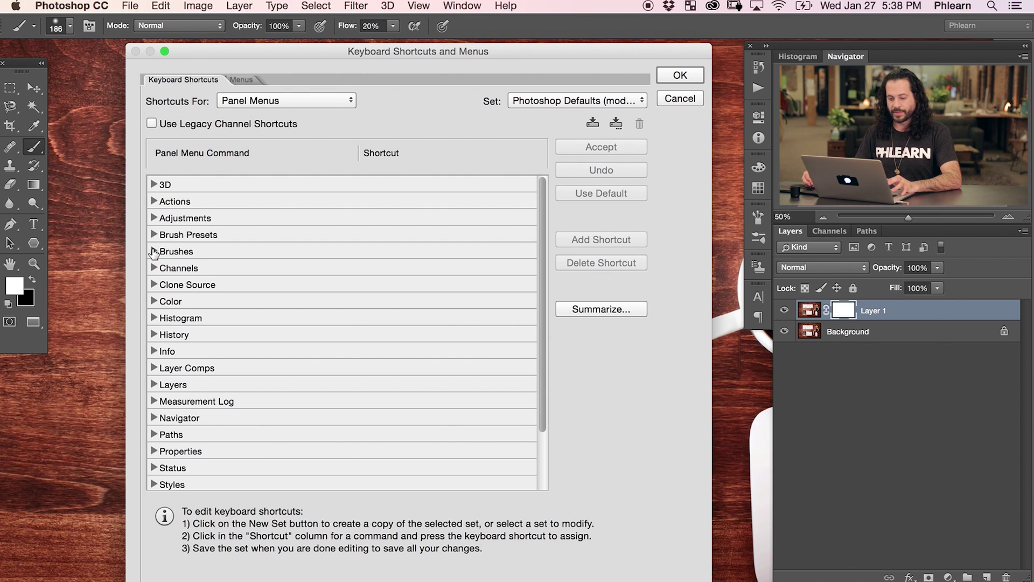
left_click(153, 252)
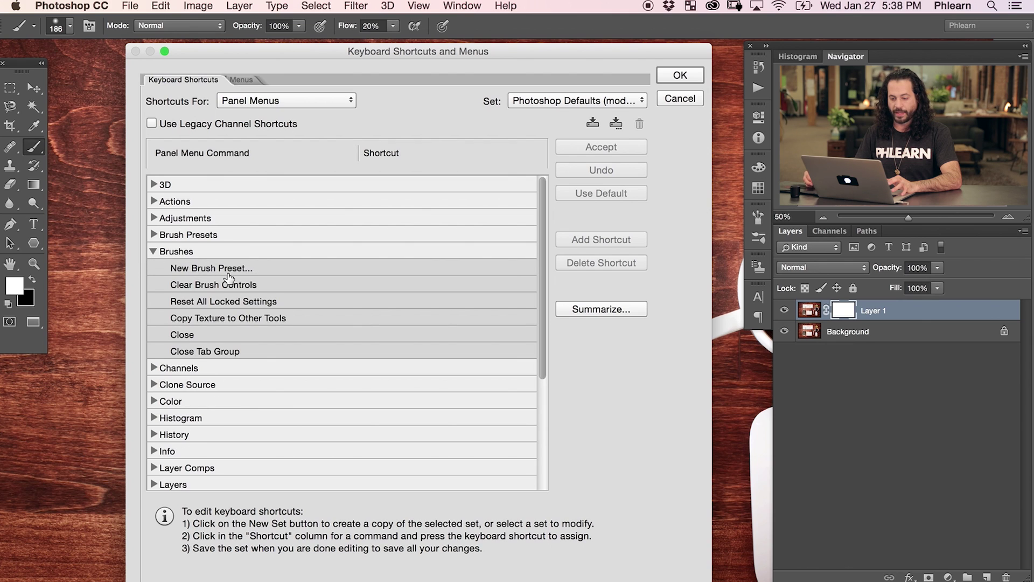
left_click(154, 251)
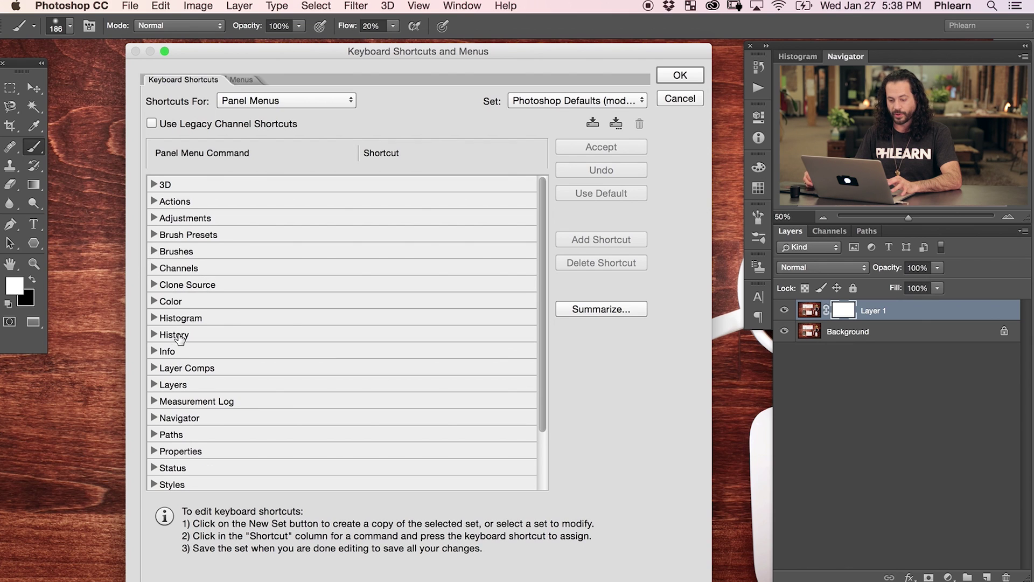
left_click(155, 384)
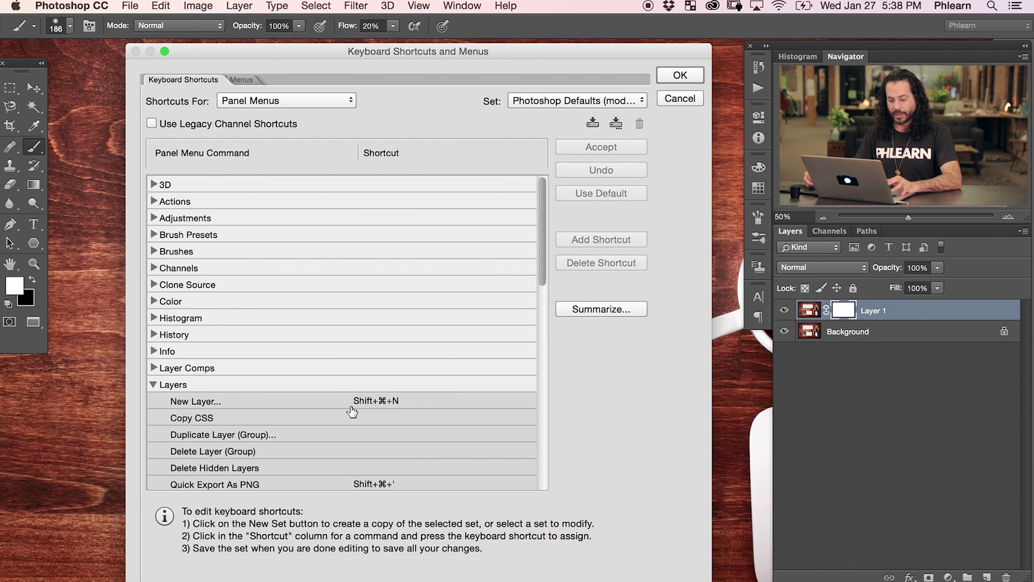
scroll(546, 254, "down", 3)
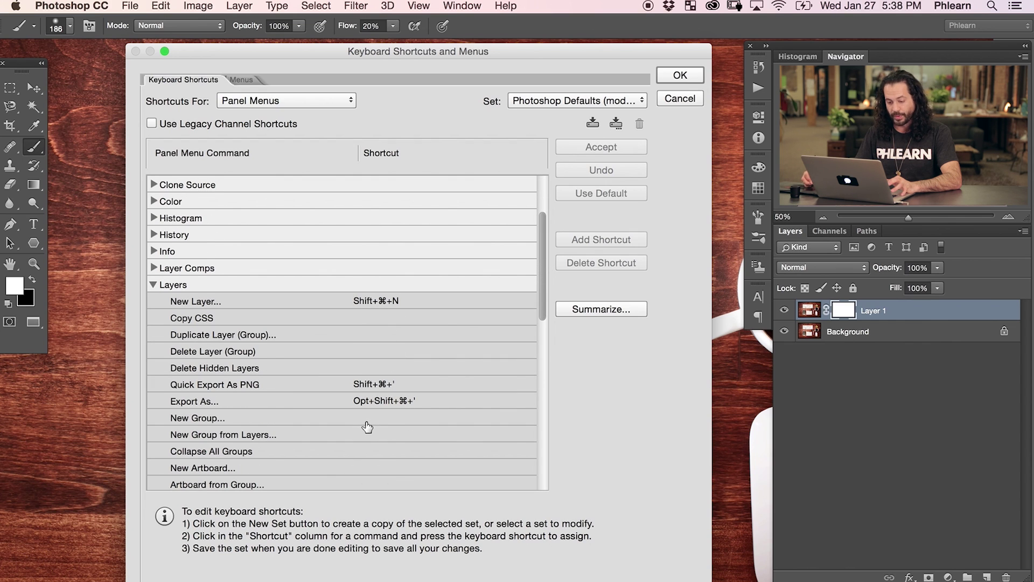
left_click(154, 285)
Show the shortcuts for Tools and examine the Move Tool's shortcut, leaving it as it is.
left_click(315, 99)
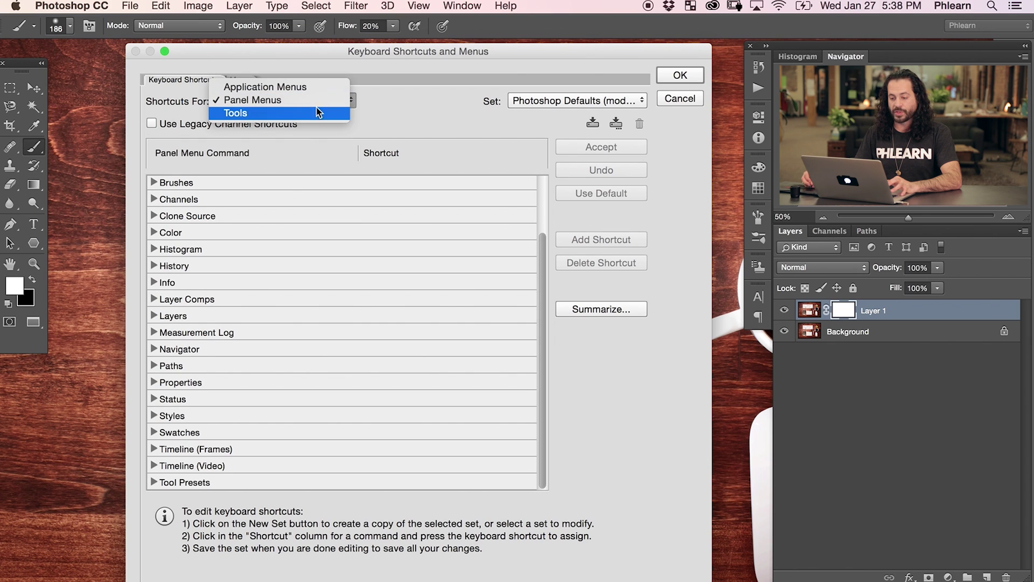
left_click(312, 113)
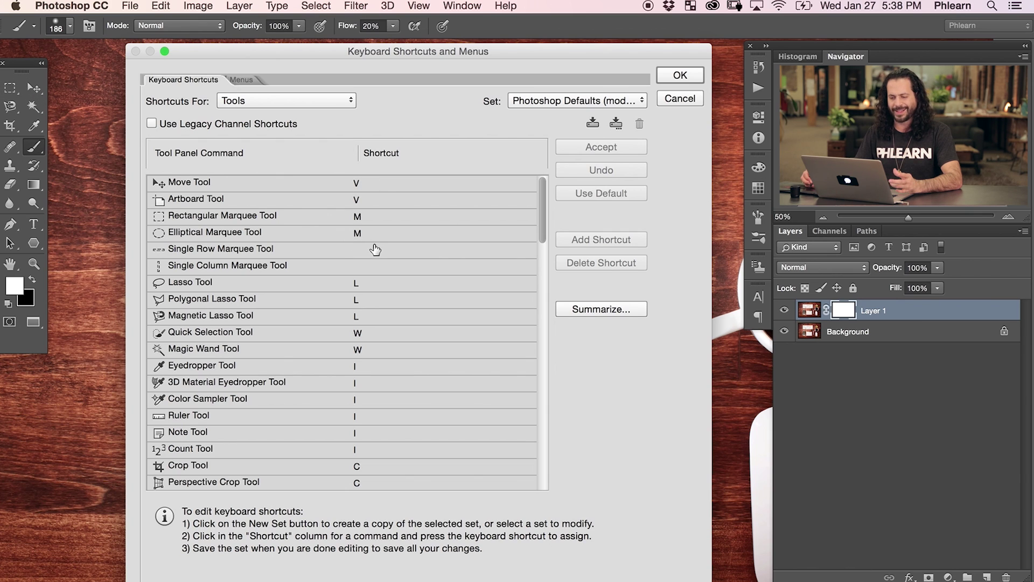
left_click(363, 185)
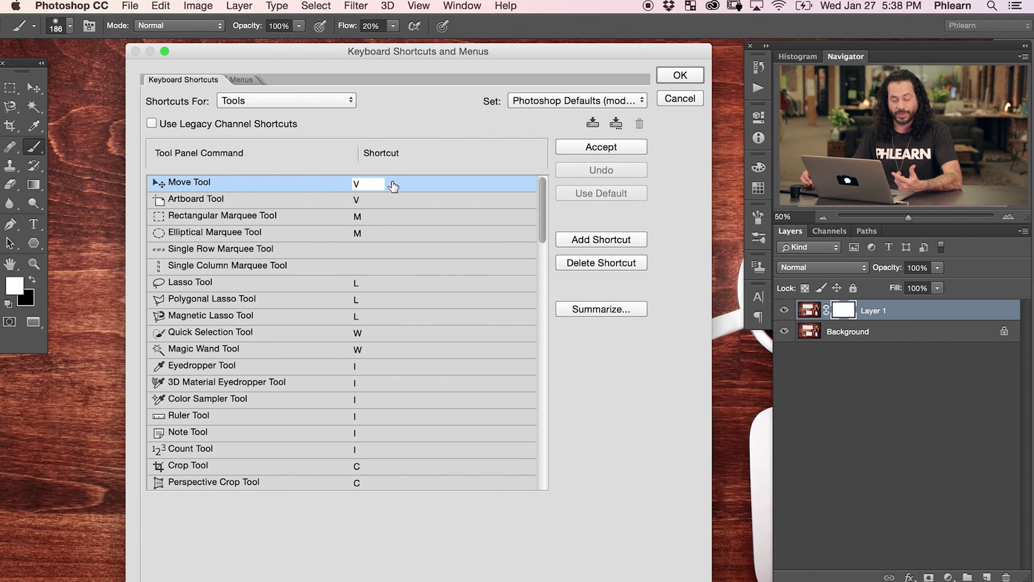
left_click(421, 148)
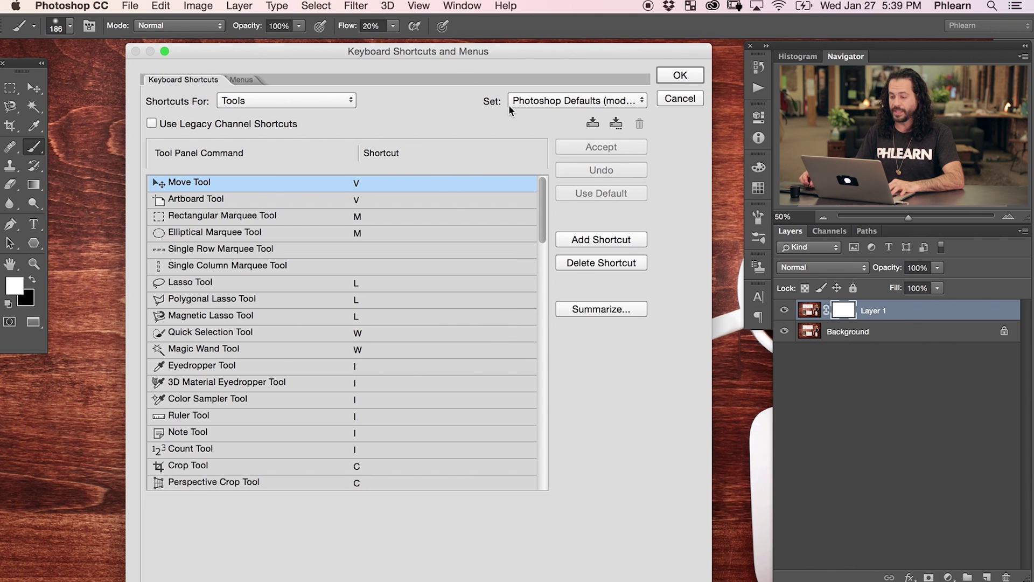
Export a shortcut summary as Photoshop Defaults (modified).htm in the Keyboard Shortcuts folder and close the shortcut settings without changes.
left_click(610, 308)
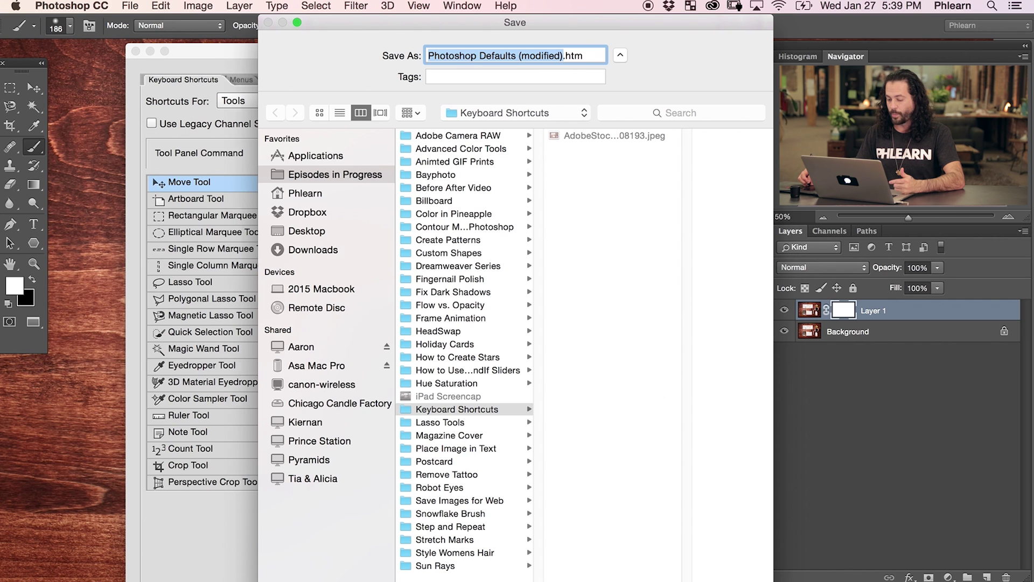
key("Return")
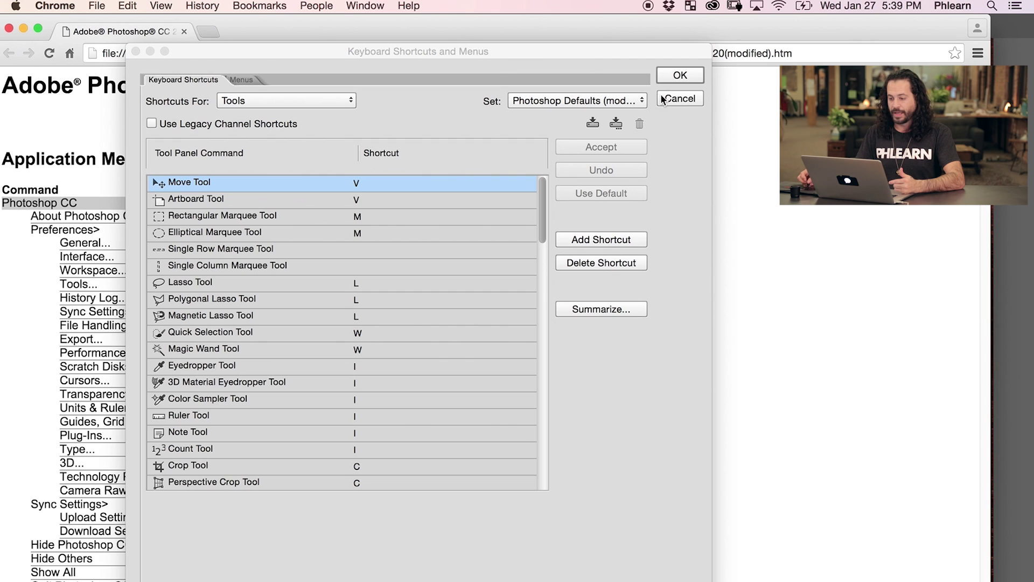
left_click(680, 98)
Switch to Chrome and read through the exported summary's application menu commands and their shortcuts, from Photoshop CC through Layer.
key("super+Tab")
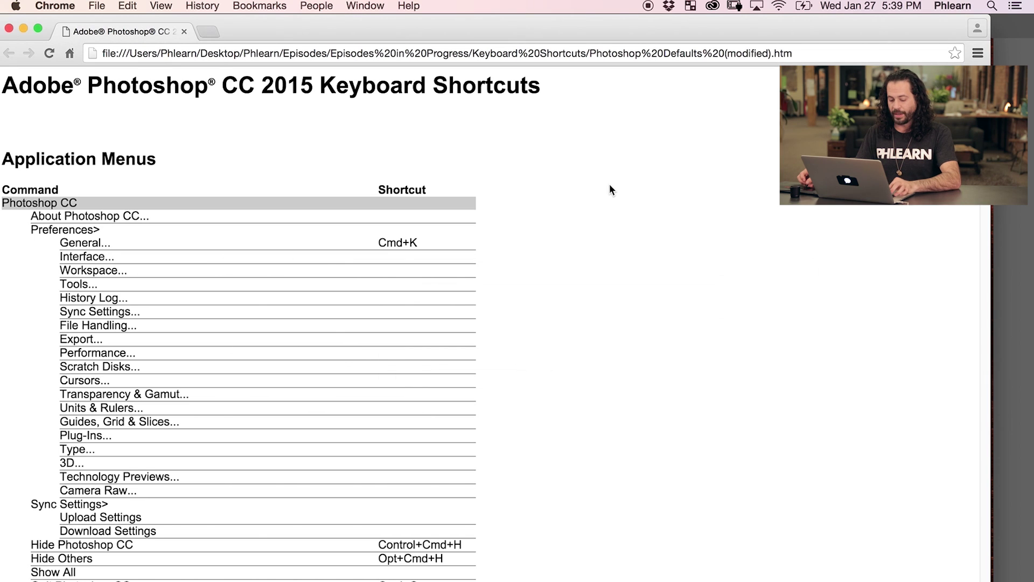
scroll(588, 194, "down", 1)
scroll(588, 194, "up", 1)
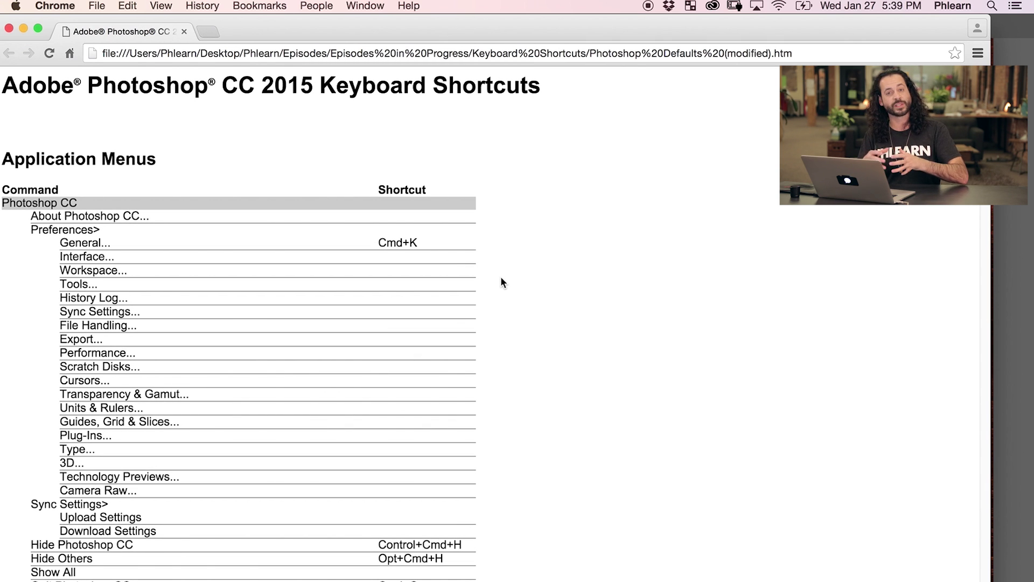
scroll(501, 277, "down", 1)
scroll(501, 279, "down", 10)
scroll(501, 281, "down", 12)
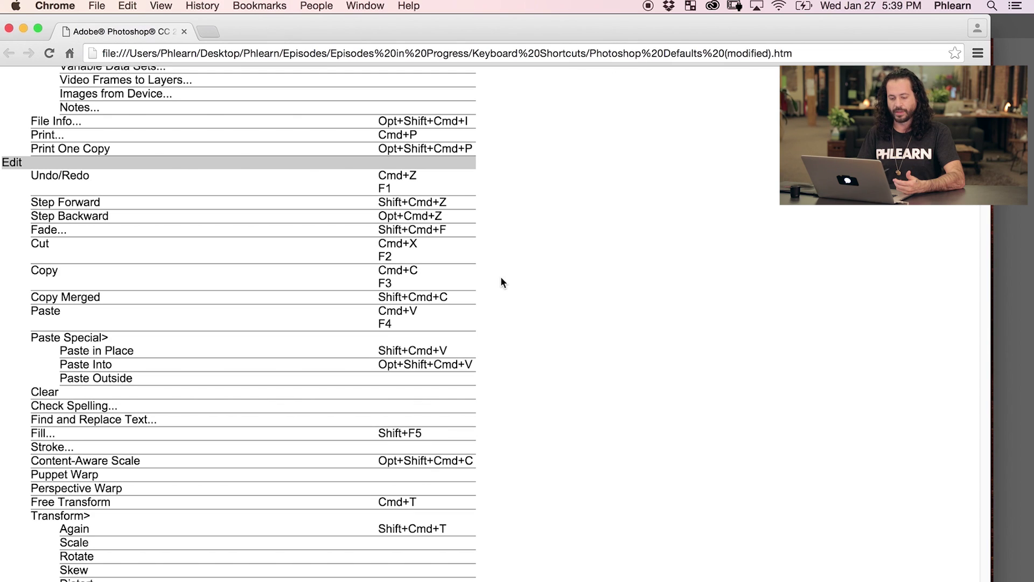
scroll(502, 282, "down", 11)
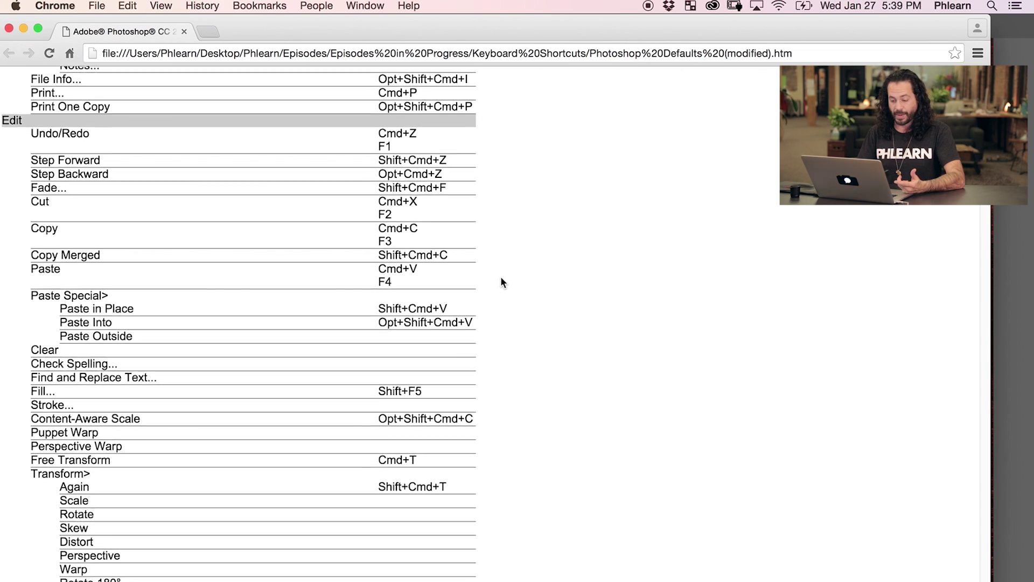
scroll(501, 282, "down", 20)
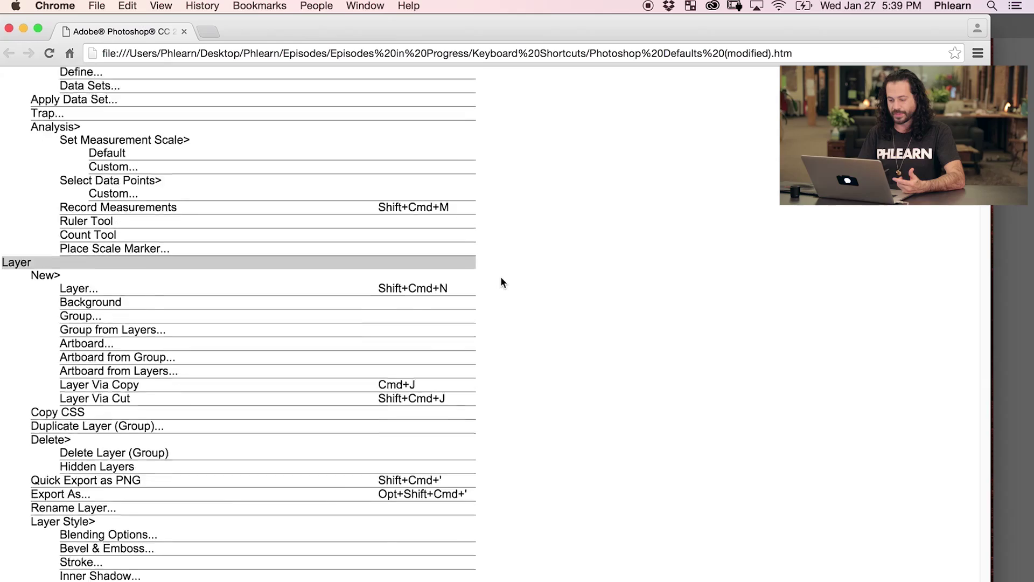
scroll(501, 285, "down", 20)
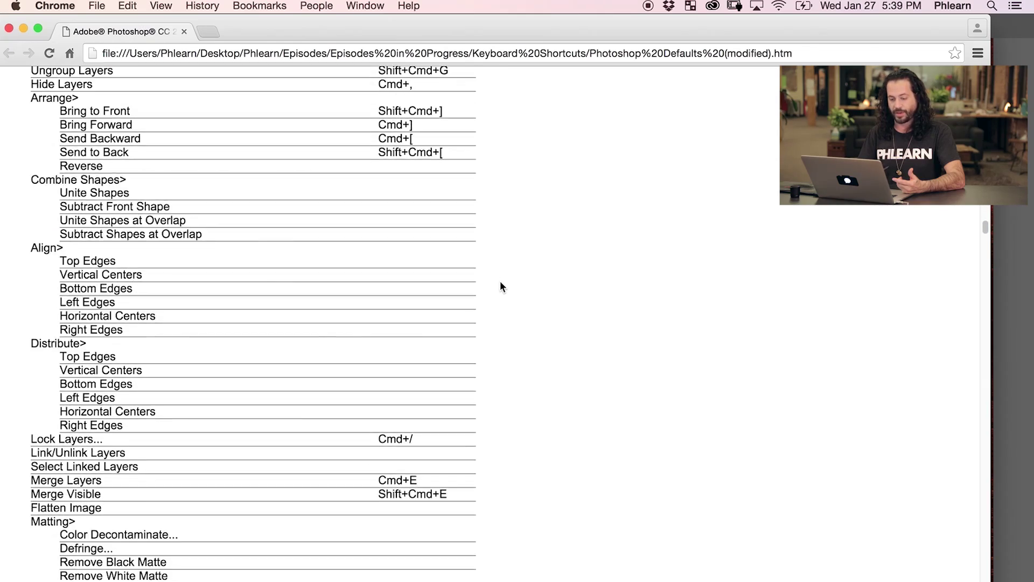
scroll(501, 283, "down", 20)
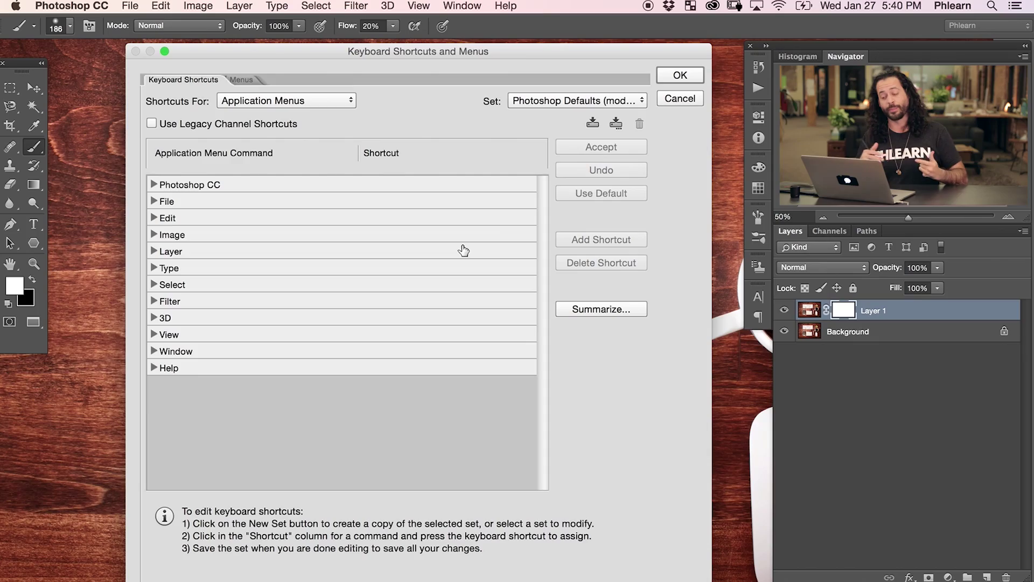
Save the current shortcuts as a new set named Phlearn Shortcuts and confirm the shortcut settings.
left_click(617, 123)
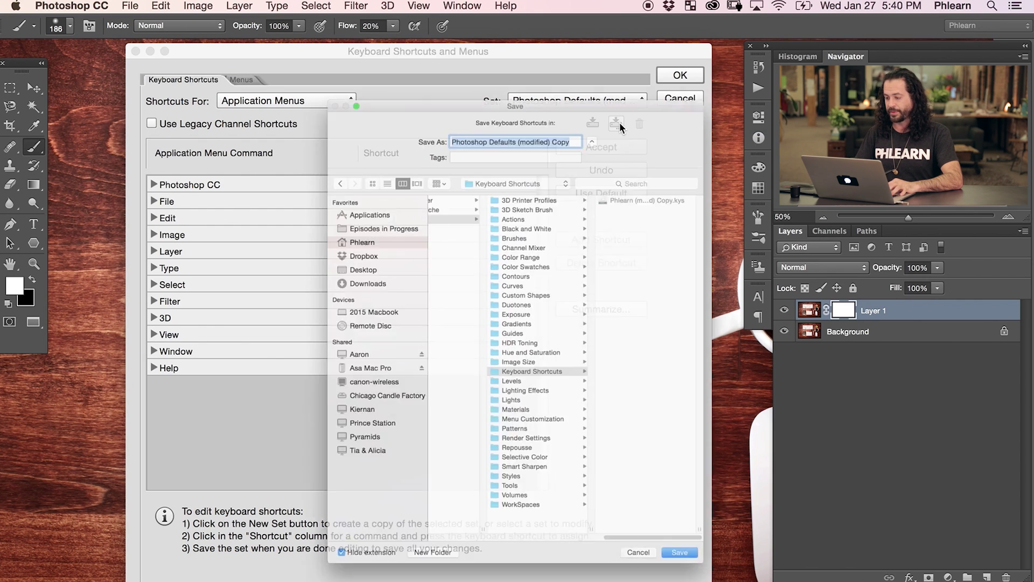
type("Phlea")
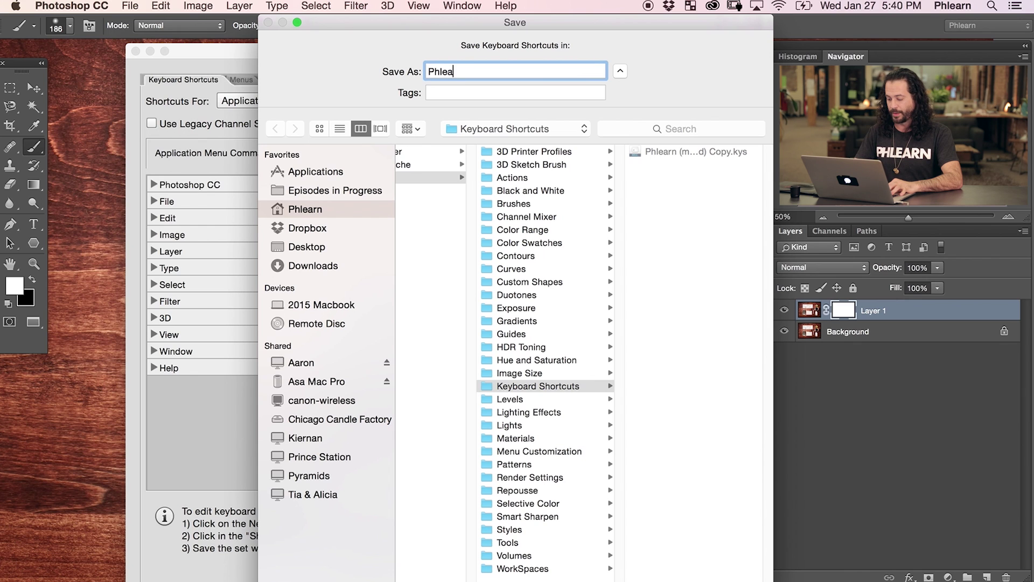
type("rn Shortct")
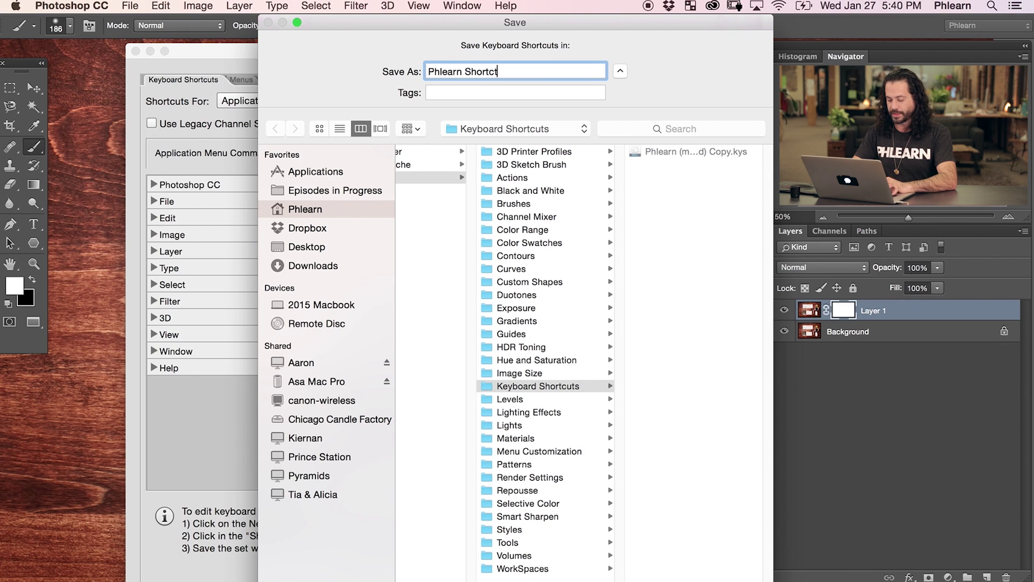
key("BackSpace")
type("uts")
key("Return")
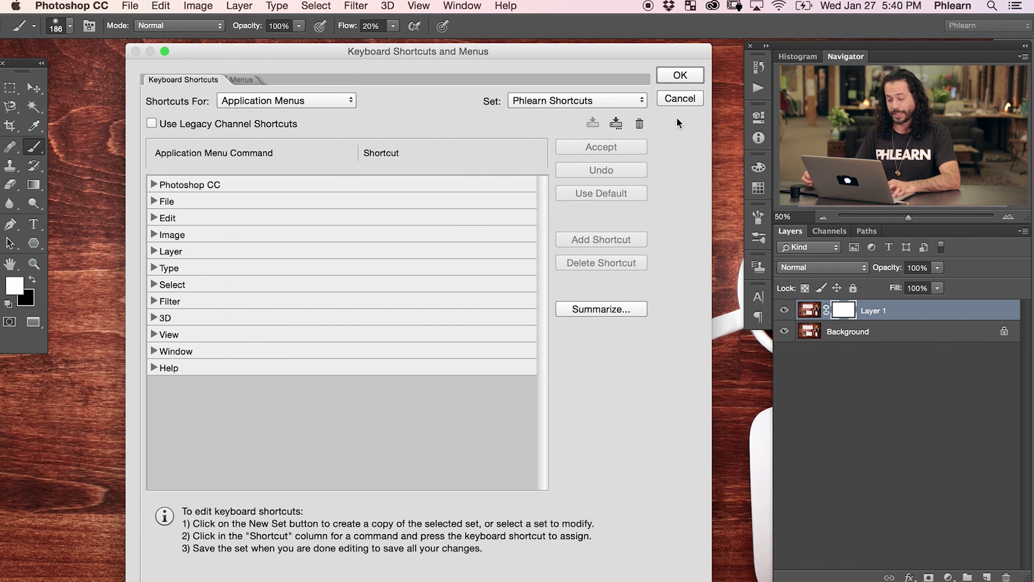
left_click(678, 76)
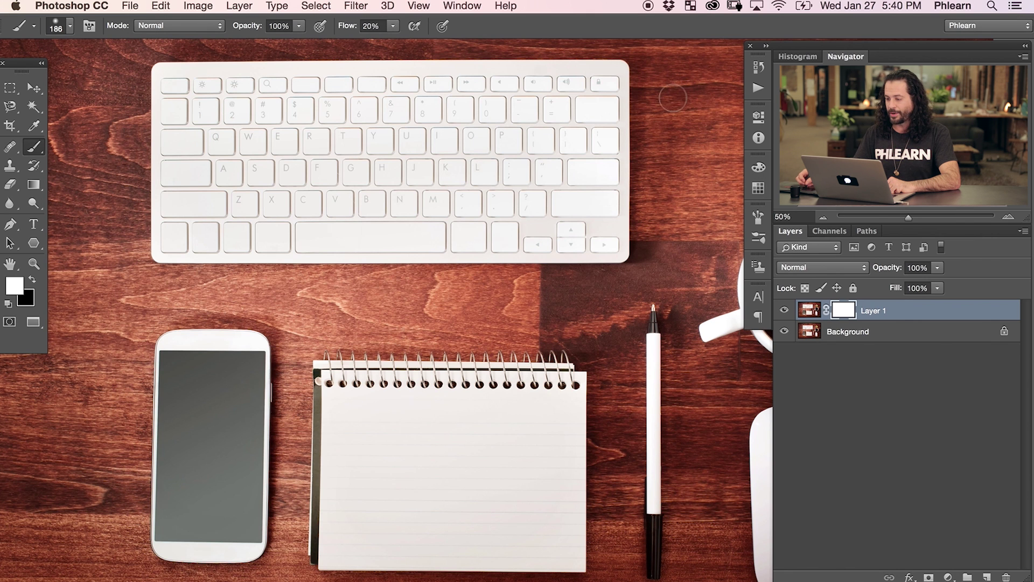
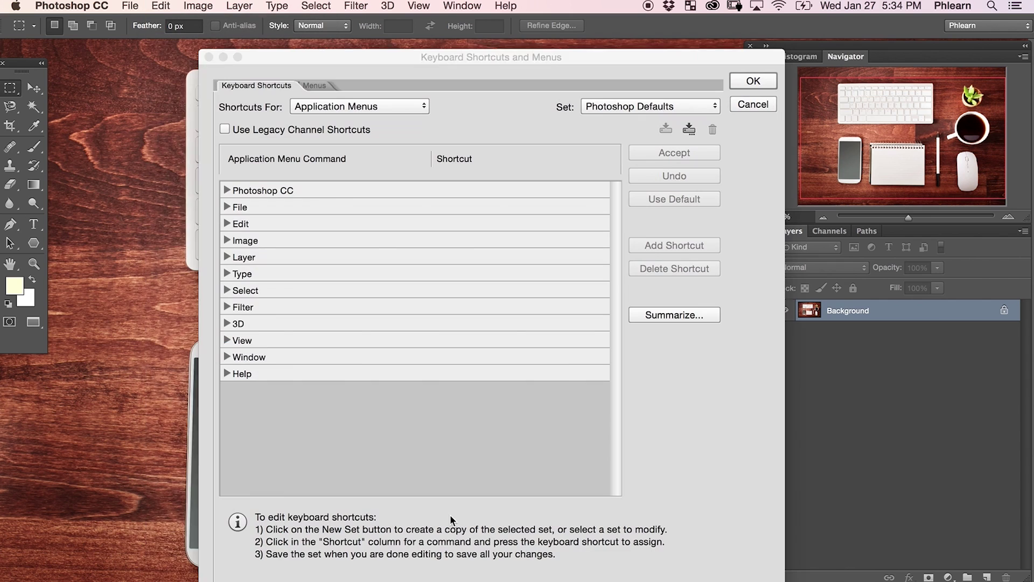
Try ⌘+G for Gaussian Blur, replace it with Opt+Shift+⌘+G and accept that shortcut.
left_click_drag(603, 58, 529, 50)
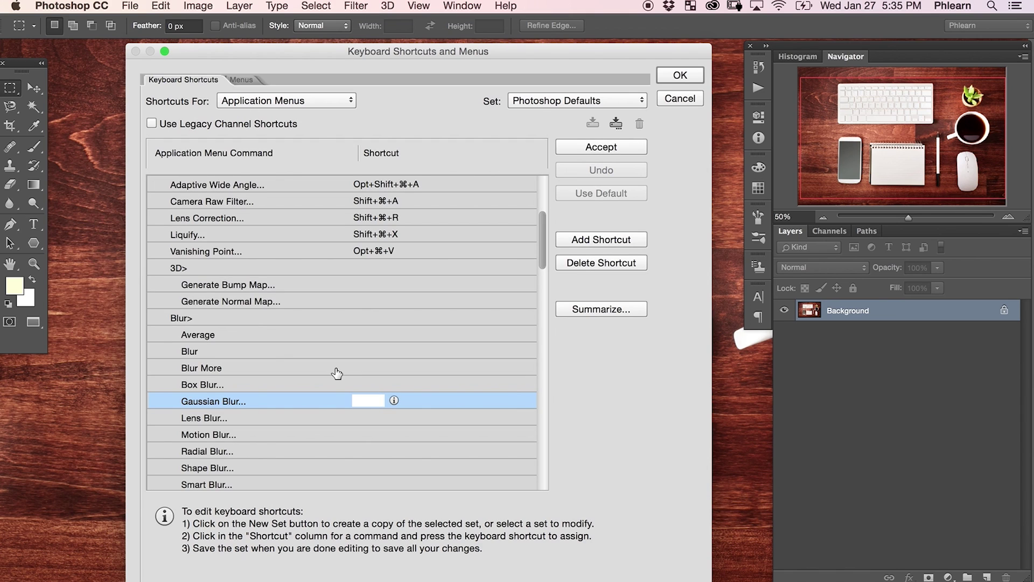
key("super+g")
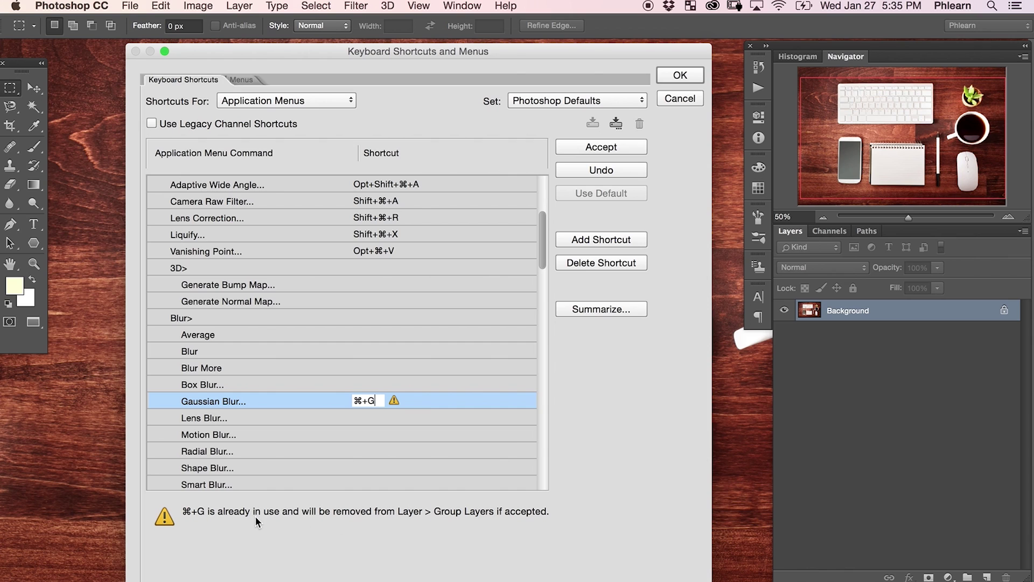
key("alt+shift+super+g")
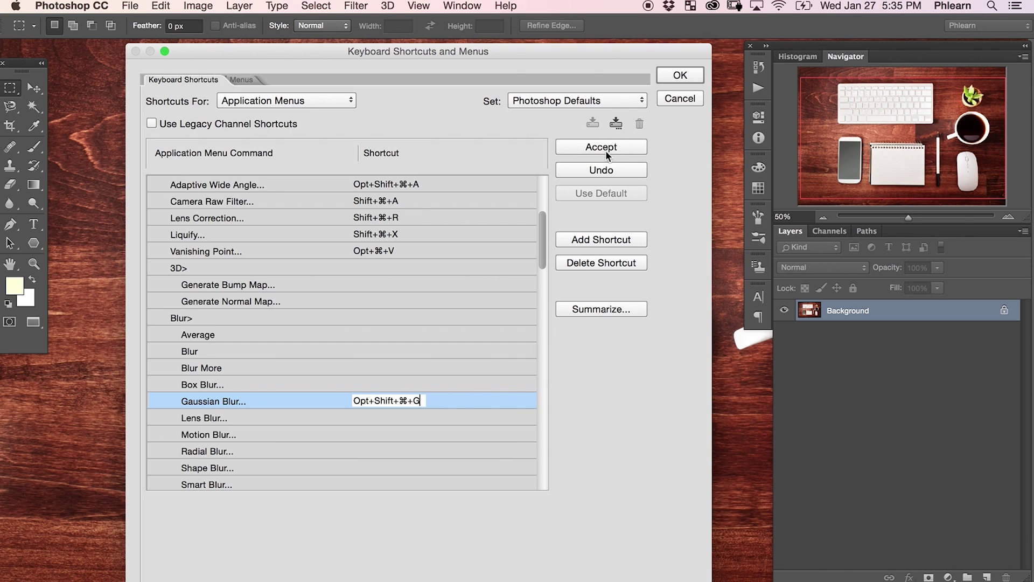
left_click(603, 149)
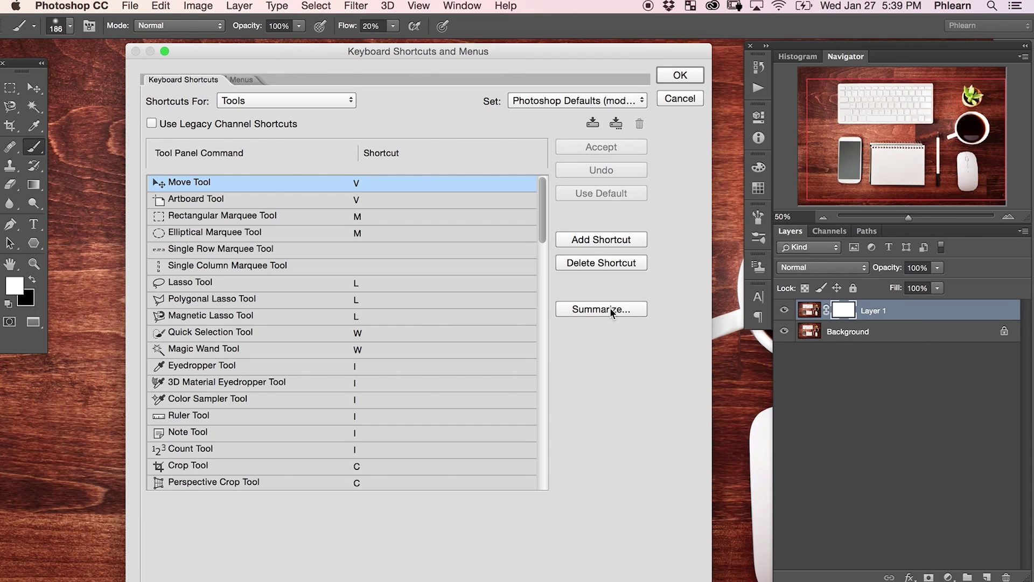
Summarize the tool and menu shortcuts of the modified Photoshop Defaults set and view the summary page in Chrome.
left_click(612, 306)
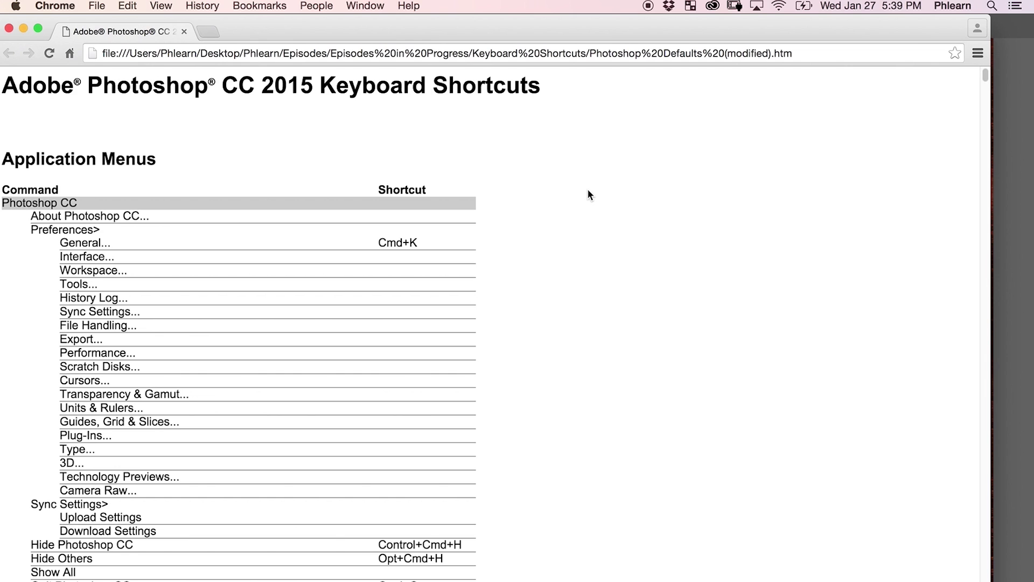
scroll(588, 191, "down", 1)
scroll(589, 191, "up", 1)
scroll(589, 191, "down", 1)
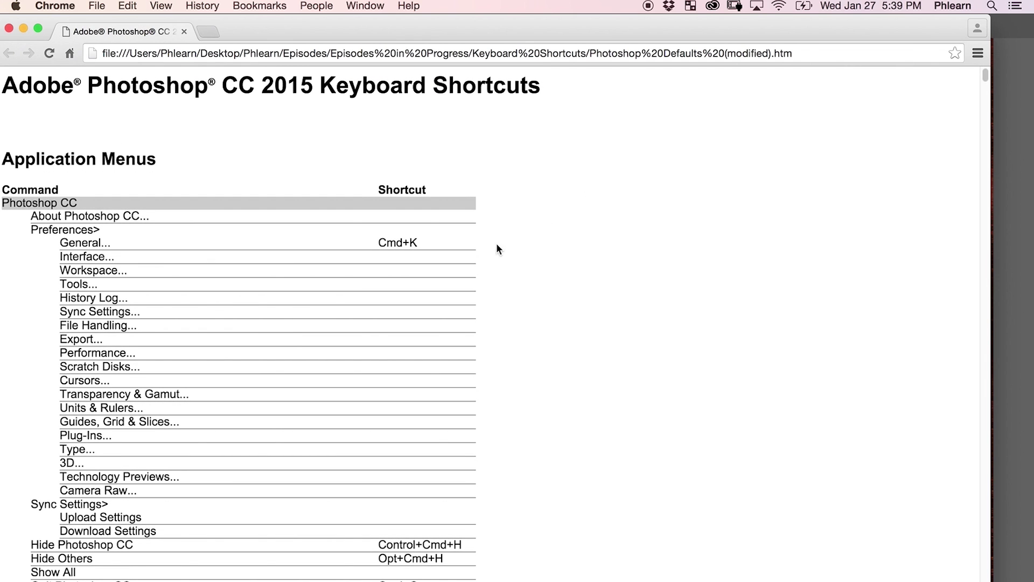